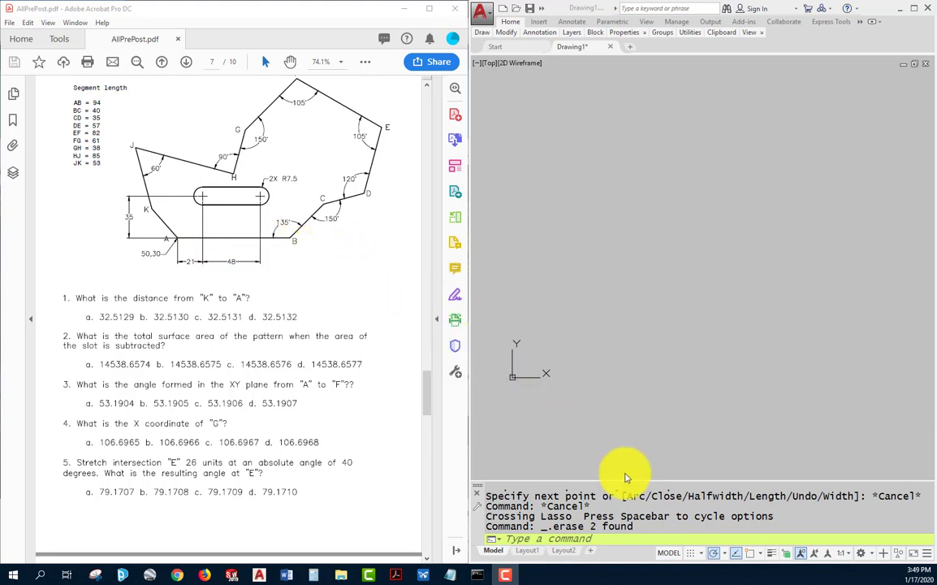
- Configure polar tracking with a 15-degree increment, tracking along all polar angle settings and measuring angles relative to the last segment
{"action": "left_click", "coordinate": [727, 556]}
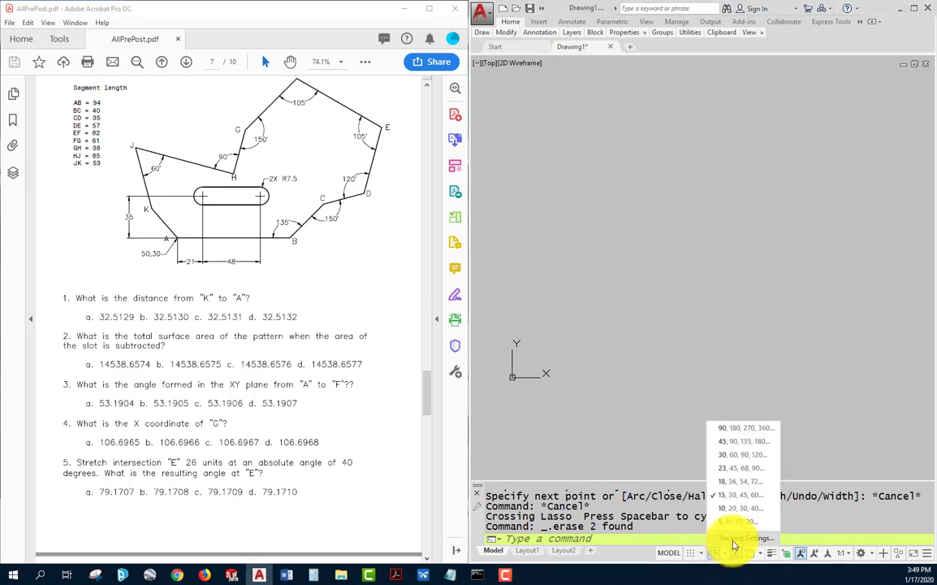
{"action": "left_click", "coordinate": [731, 529]}
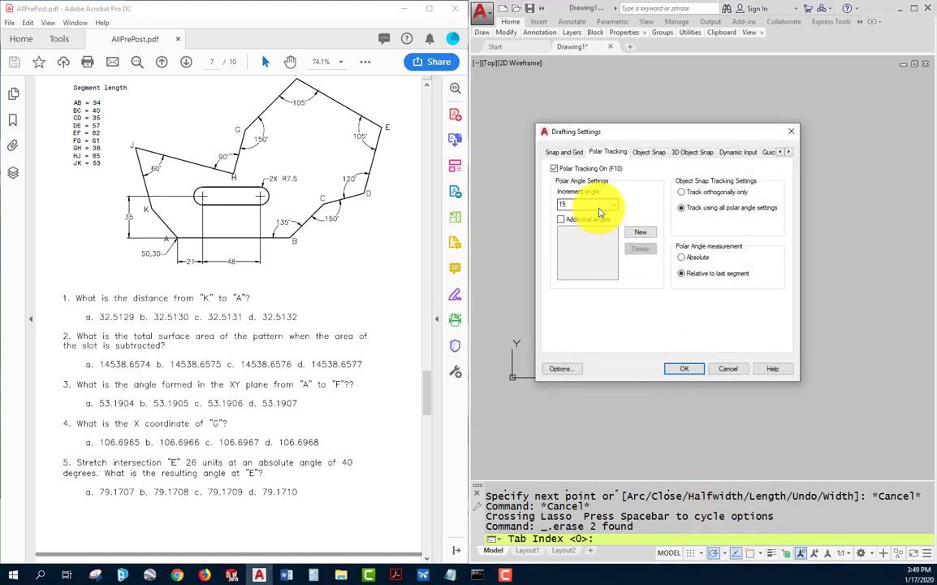
{"action": "left_click", "coordinate": [683, 208]}
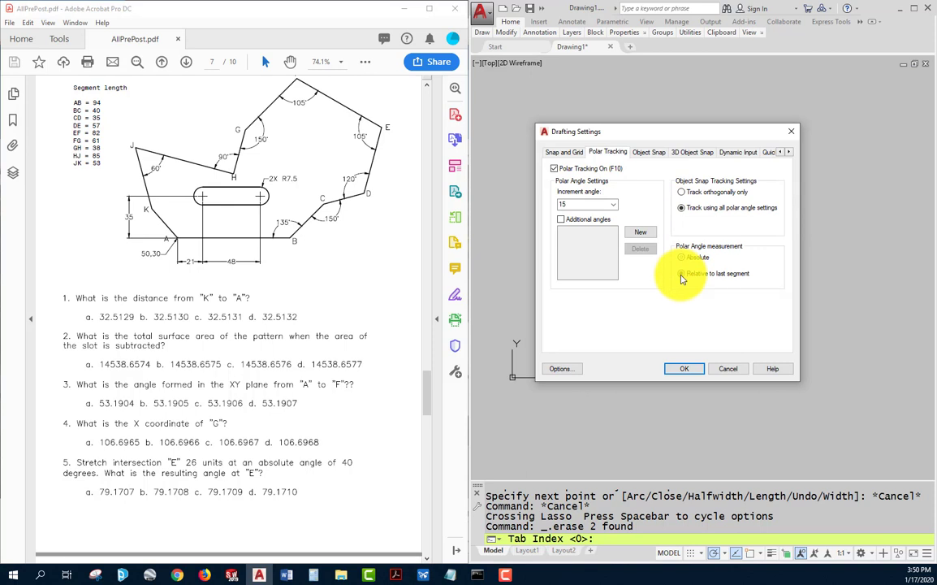
{"action": "left_click", "coordinate": [684, 371]}
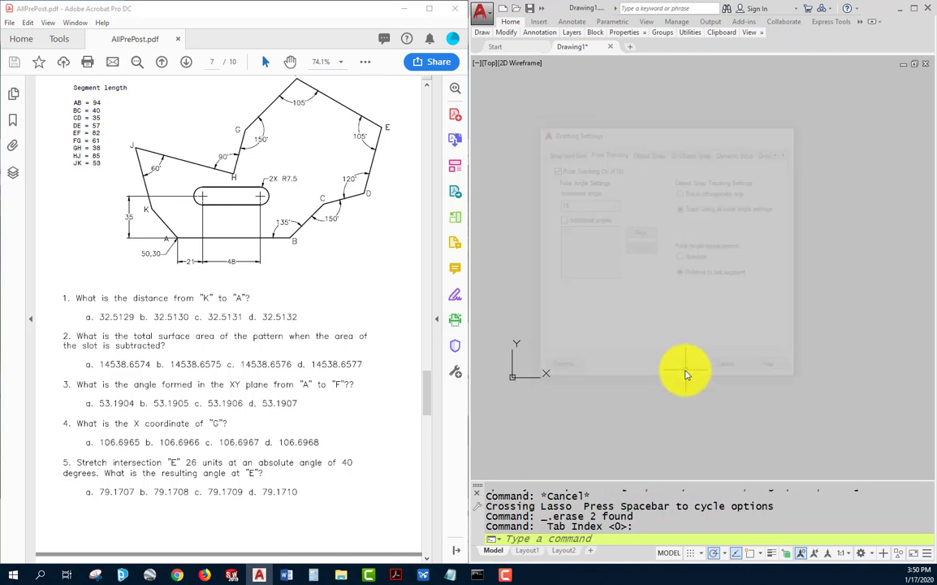
- Start a polyline at 50,30 and draw segment AB 94 units horizontally, then BC 40 units at a relative angle of 45°
{"action": "type", "text": "pl"}
{"action": "key", "text": "Return"}
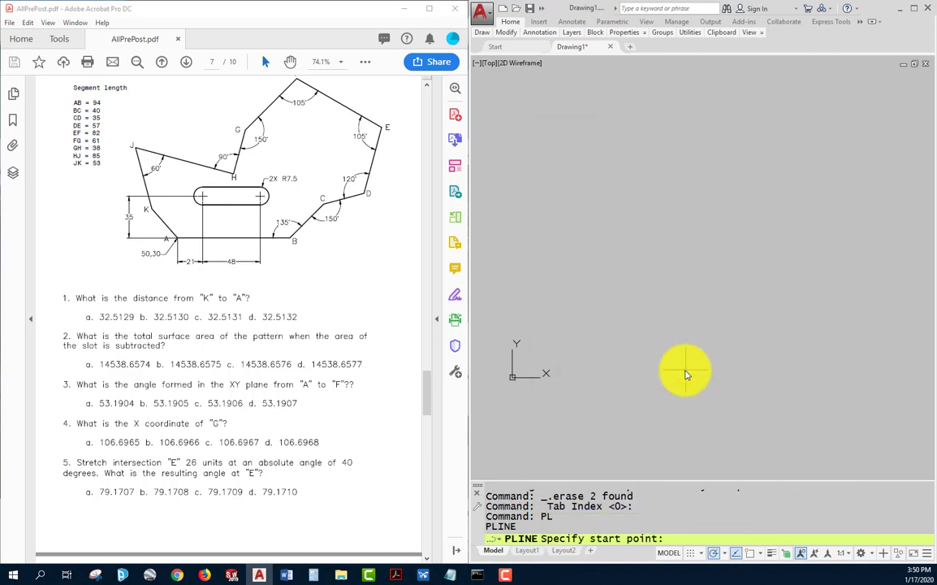
{"action": "type", "text": "50,30"}
{"action": "key", "text": "Return"}
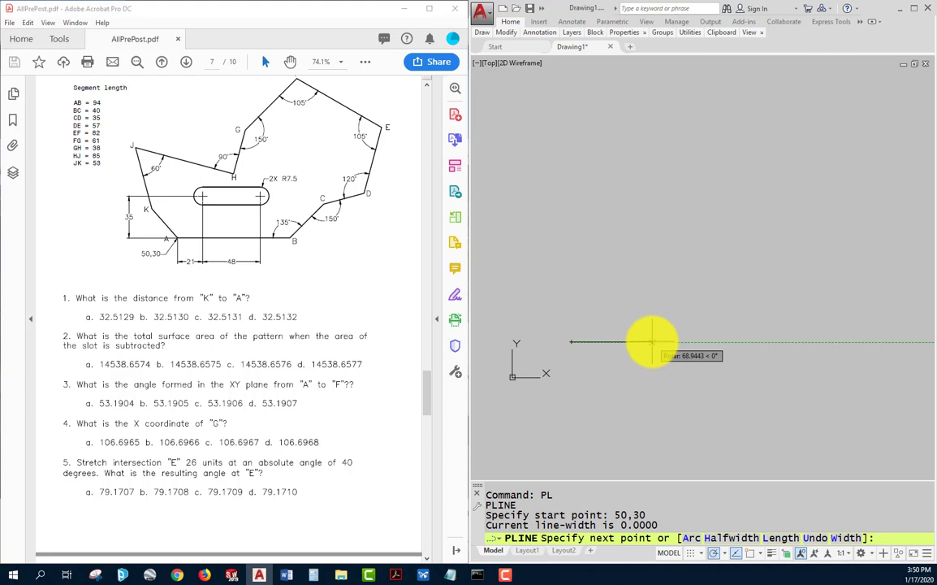
{"action": "type", "text": "94"}
{"action": "key", "text": "Return"}
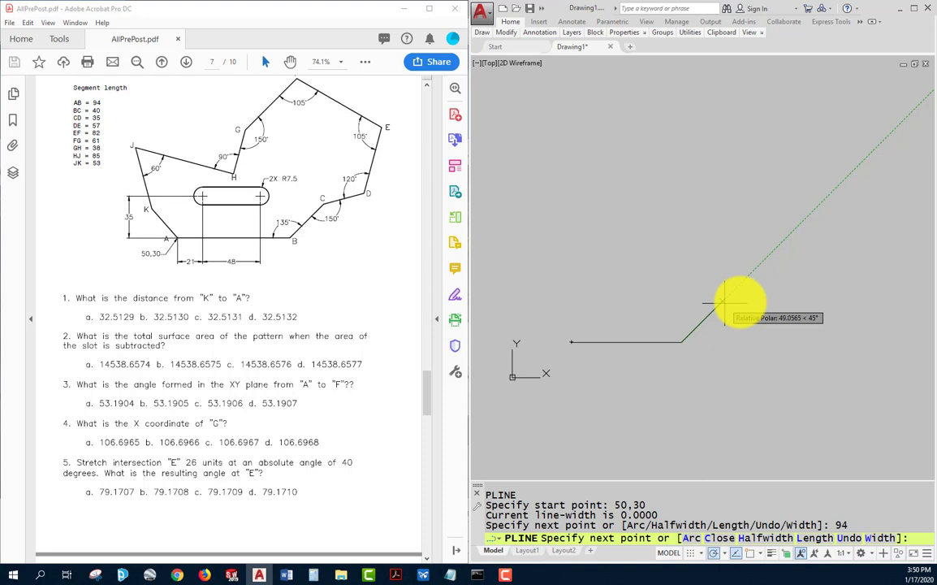
{"action": "type", "text": "40"}
{"action": "key", "text": "Return"}
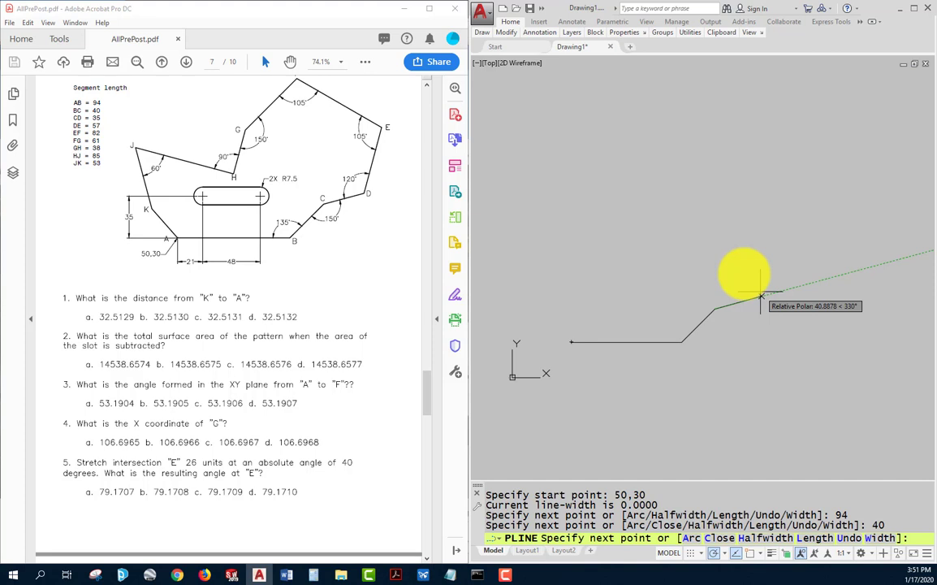
- Continue the polyline with CD 35 units at relative 330°, DE 57 units at 60° and EF 82 units at 75°
{"action": "type", "text": "35"}
{"action": "key", "text": "Return"}
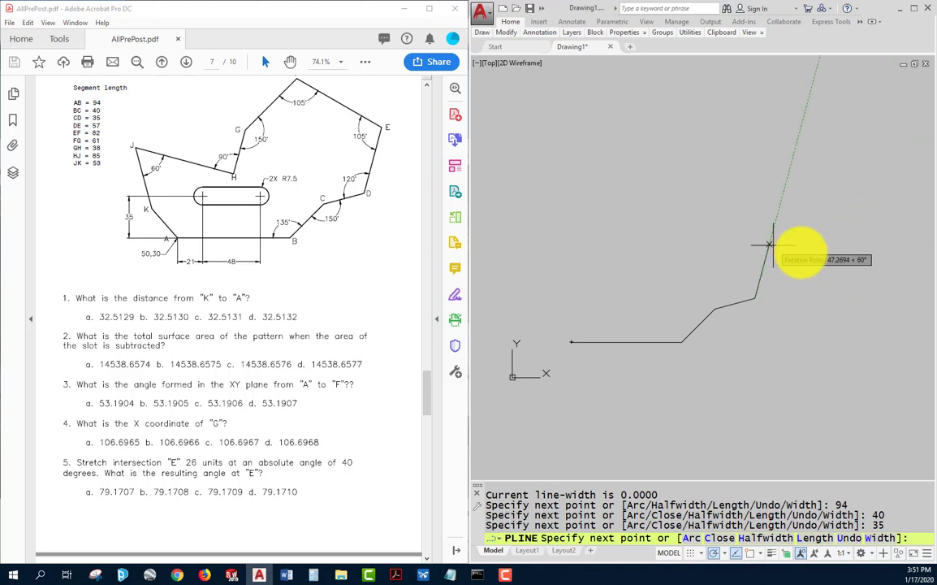
{"action": "type", "text": "57"}
{"action": "key", "text": "Return"}
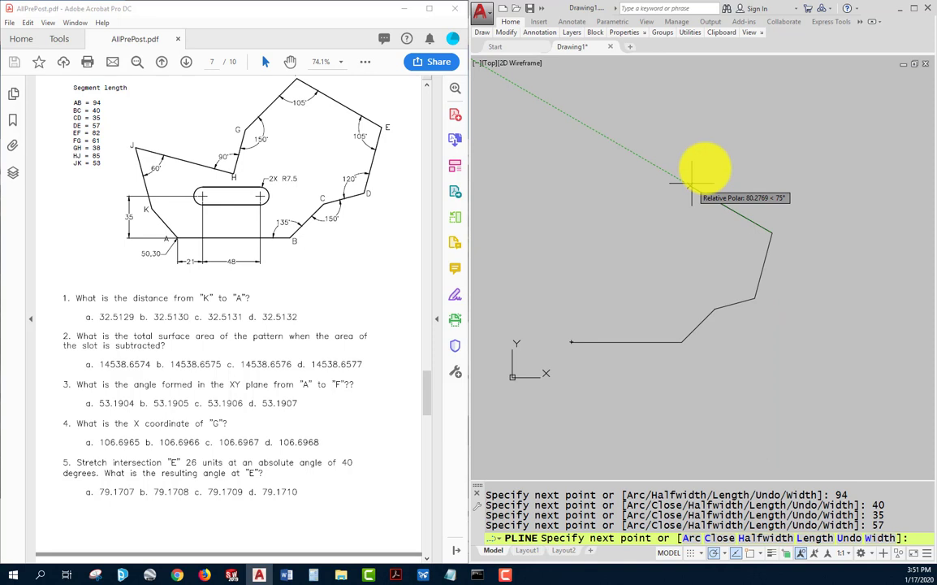
{"action": "type", "text": "82"}
{"action": "key", "text": "Return"}
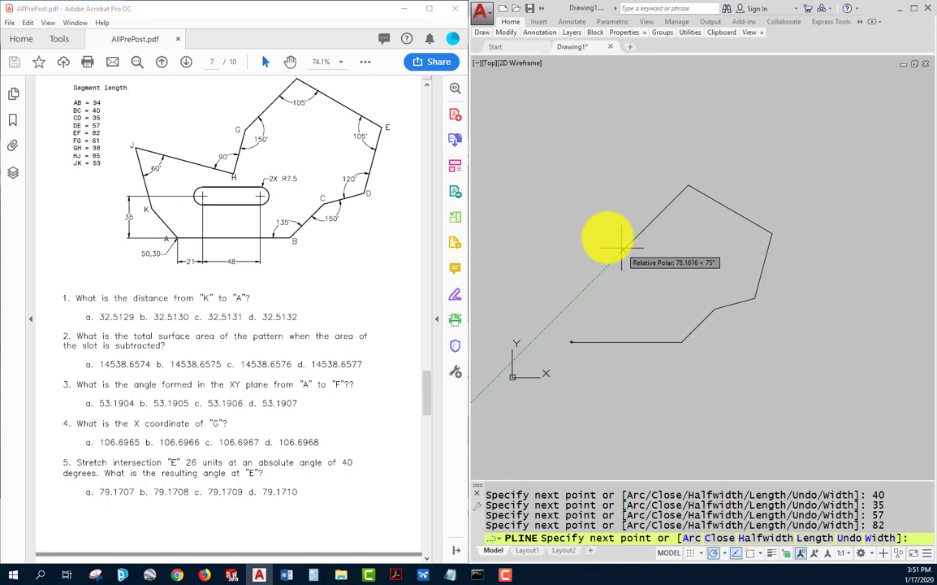
- Continue the polyline with FG 61 units at relative 75°, GH 38 units at 30° and HJ 85 units at 270°
{"action": "type", "text": "61"}
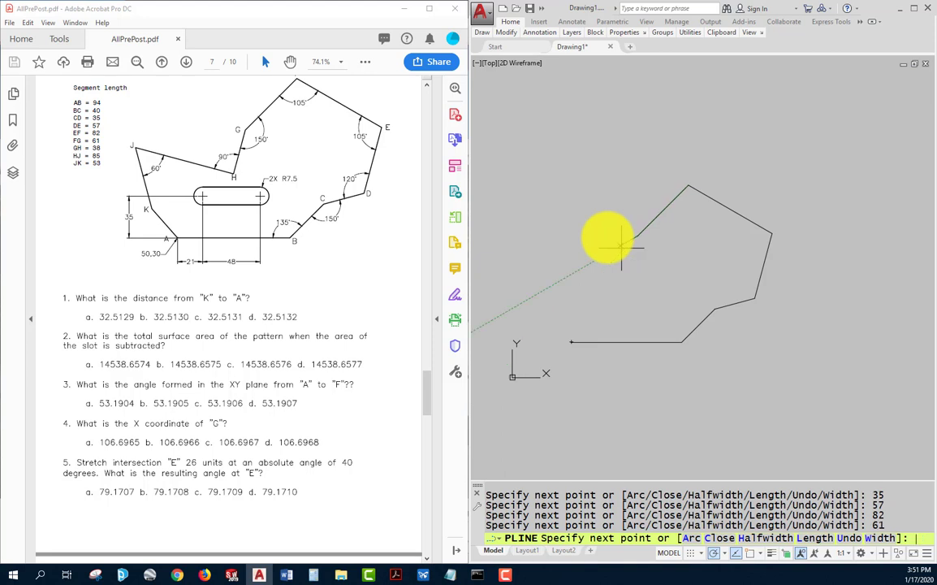
{"action": "key", "text": "Return"}
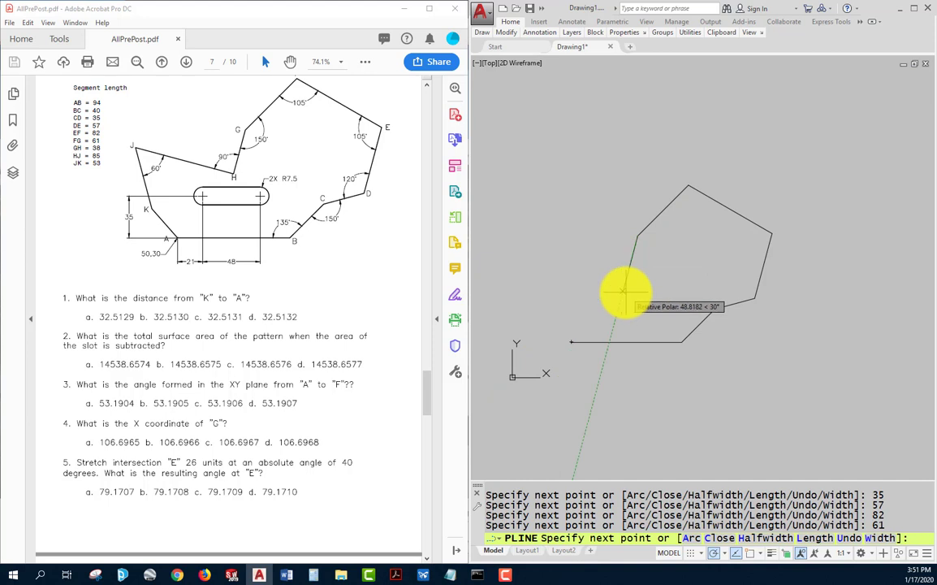
{"action": "type", "text": "38"}
{"action": "key", "text": "Return"}
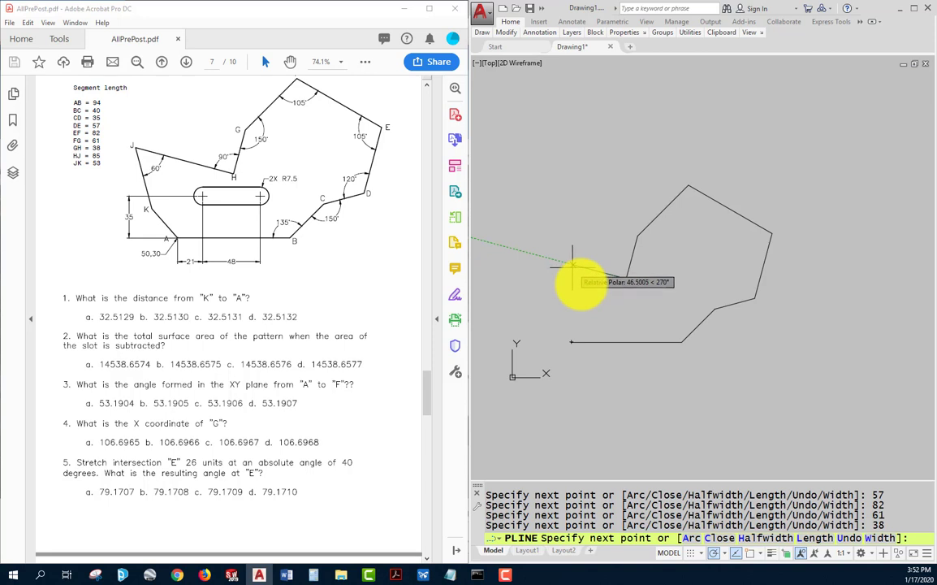
{"action": "type", "text": "85"}
{"action": "key", "text": "Return"}
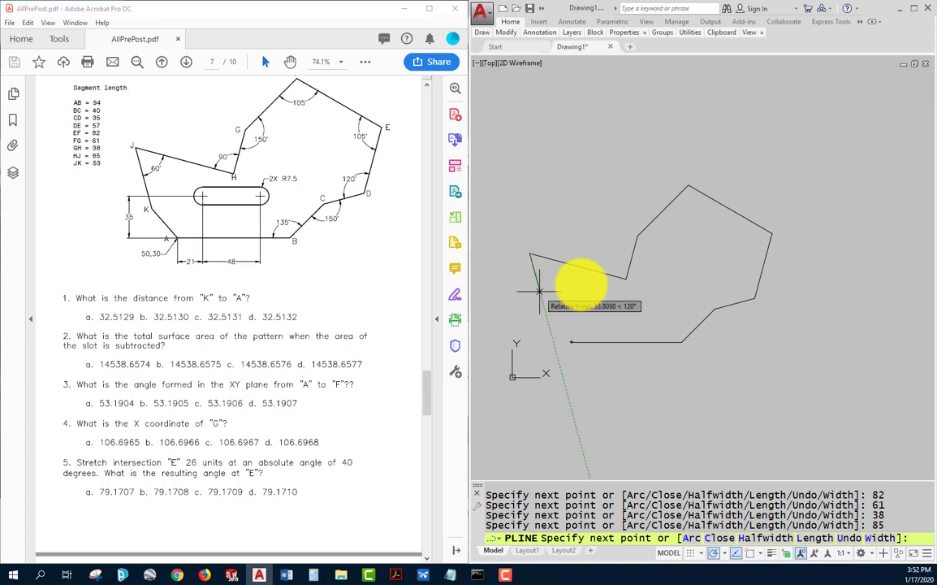
- Add segment JK 53 units long at a relative angle of 120° and close the polyline back to A
{"action": "type", "text": "53"}
{"action": "key", "text": "Return"}
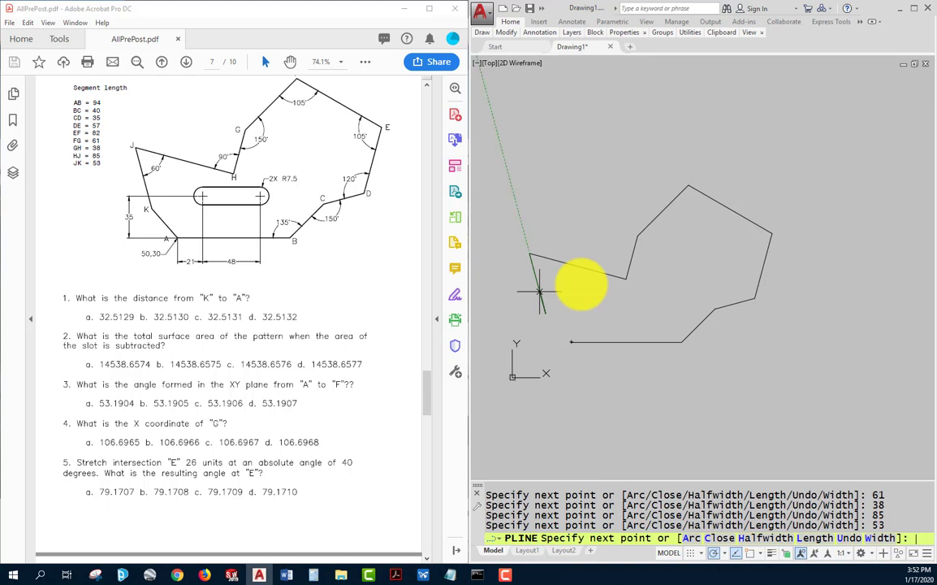
{"action": "type", "text": "c"}
{"action": "key", "text": "Return"}
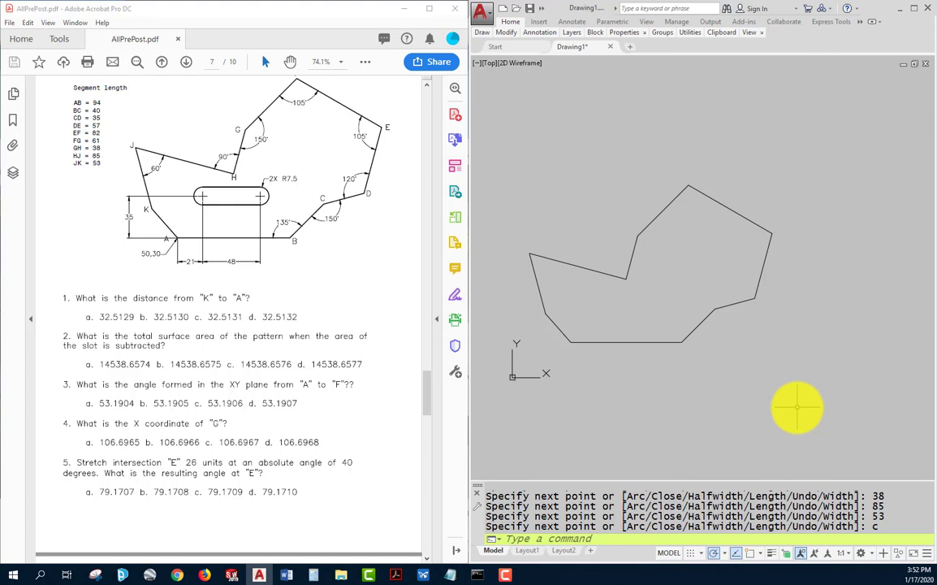
- Start a circle using a temporary tracking point and enable the Endpoint, Midpoint, Center, Intersection and Extension object snaps
{"action": "type", "text": "c"}
{"action": "key", "text": "Return"}
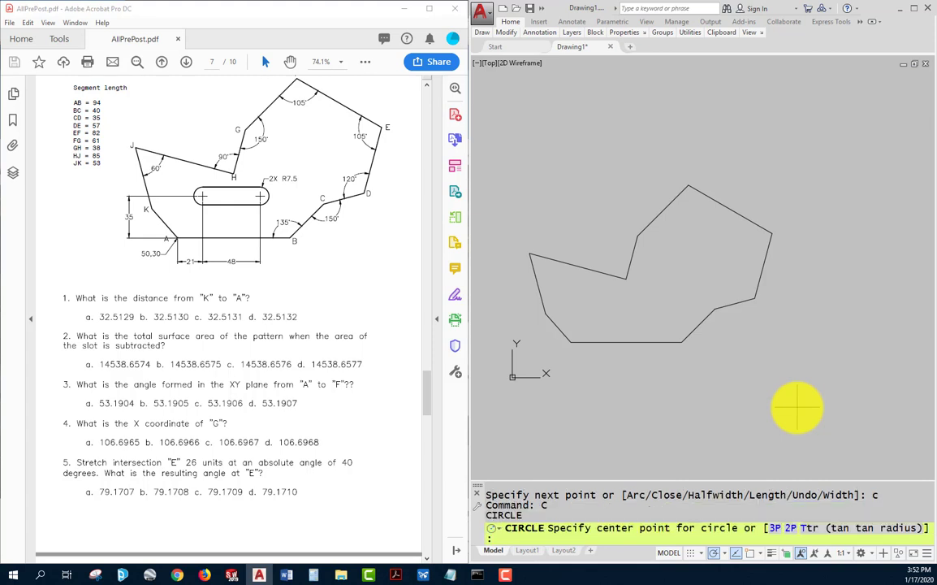
{"action": "type", "text": "tt"}
{"action": "key", "text": "Return"}
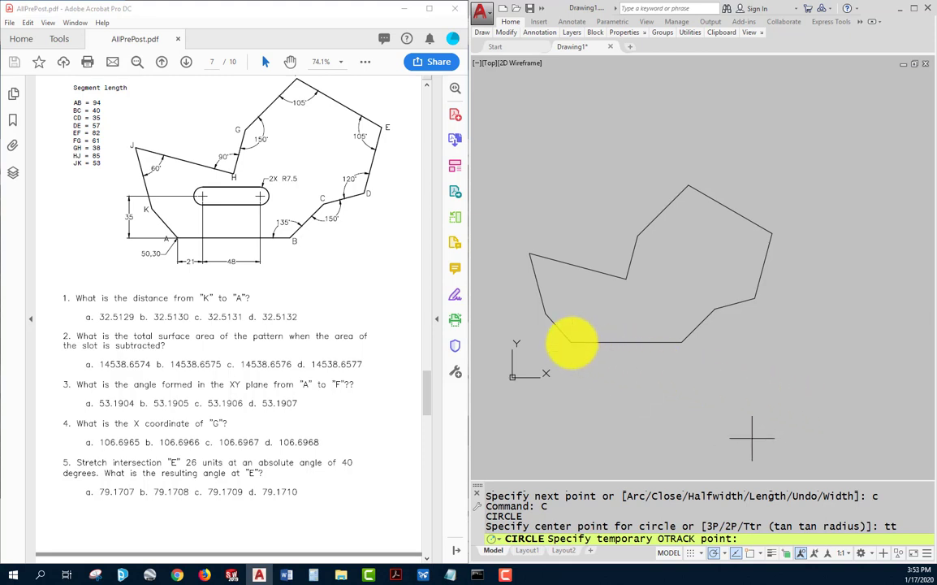
{"action": "left_click", "coordinate": [753, 557]}
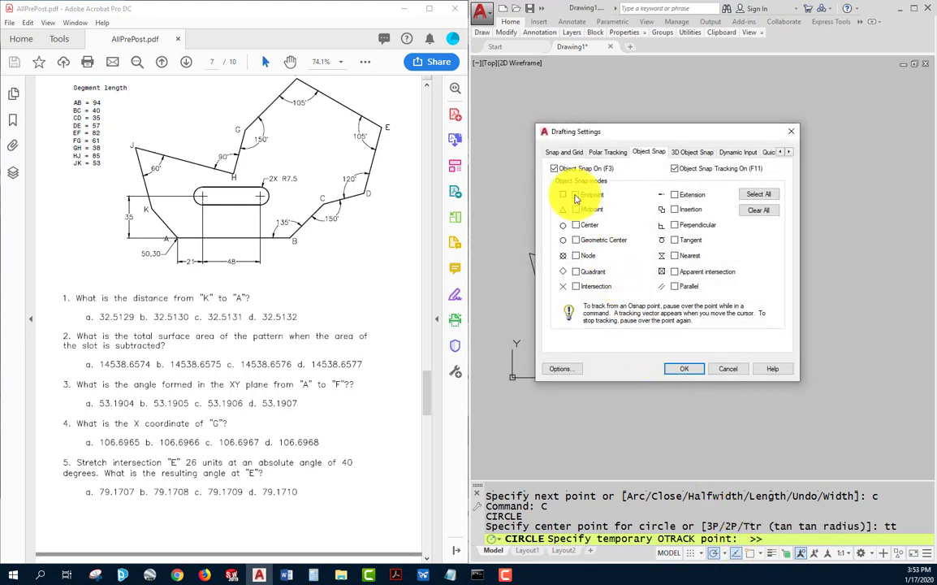
{"action": "left_click", "coordinate": [576, 194]}
{"action": "left_click", "coordinate": [576, 210]}
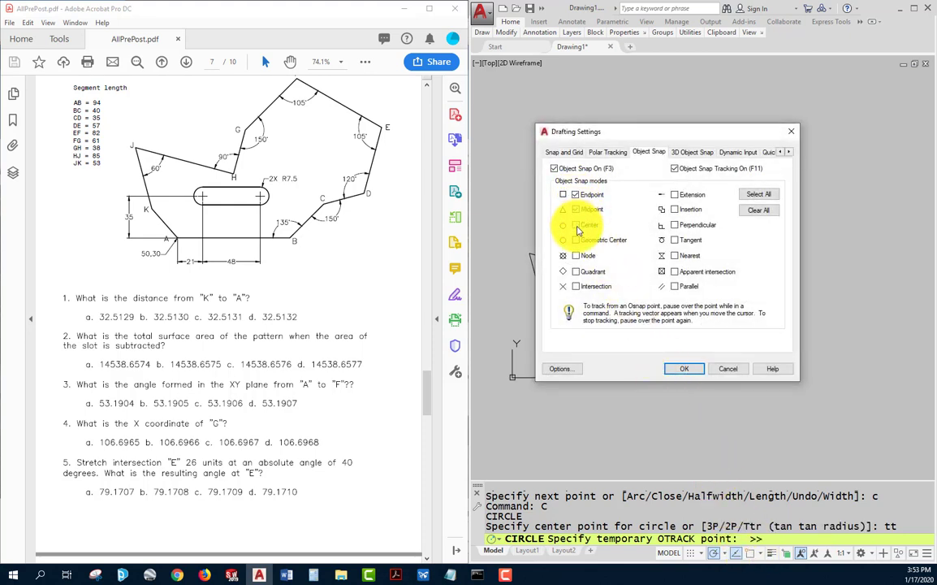
{"action": "left_click", "coordinate": [576, 225]}
{"action": "left_click", "coordinate": [576, 286]}
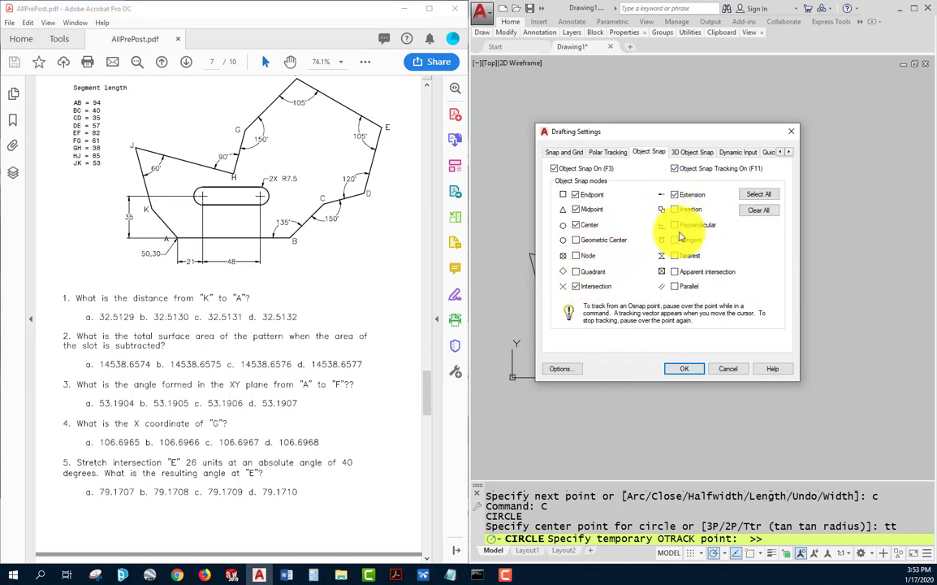
{"action": "left_click", "coordinate": [684, 368]}
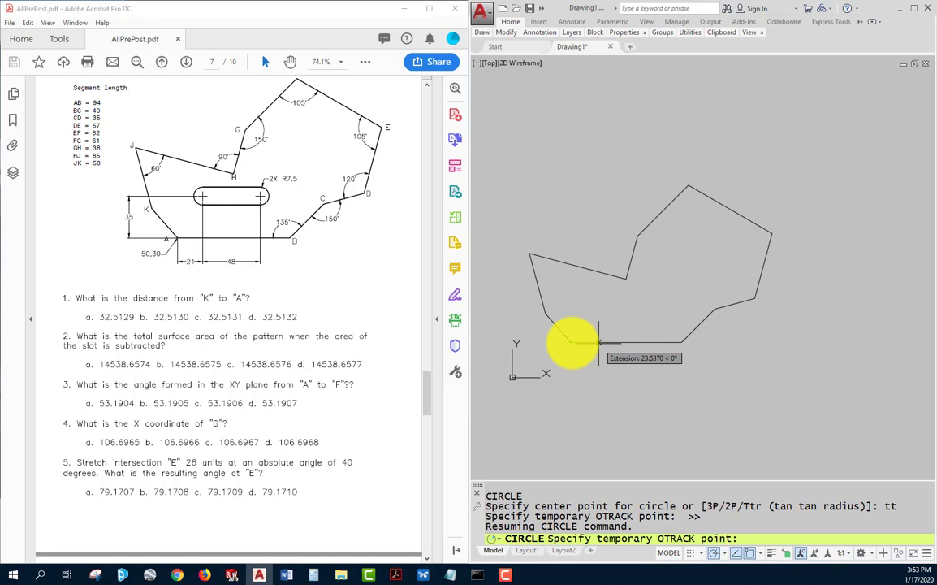
- Draw a 15-unit diameter circle centred 21 units right of and 35 units above corner A
{"action": "type", "text": "21"}
{"action": "key", "text": "Return"}
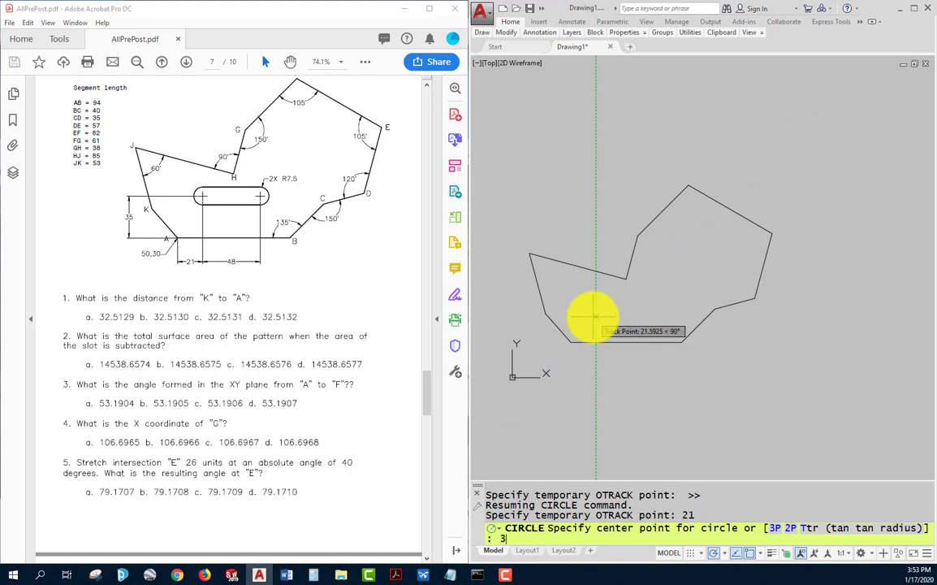
{"action": "type", "text": "35"}
{"action": "key", "text": "Return"}
{"action": "type", "text": "d"}
{"action": "key", "text": "Return"}
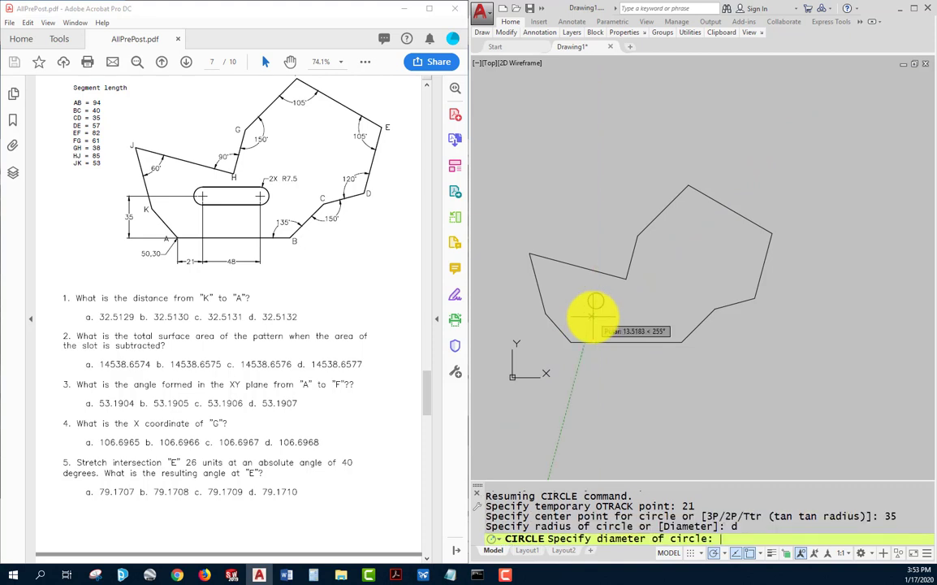
{"action": "type", "text": "15"}
{"action": "key", "text": "Return"}
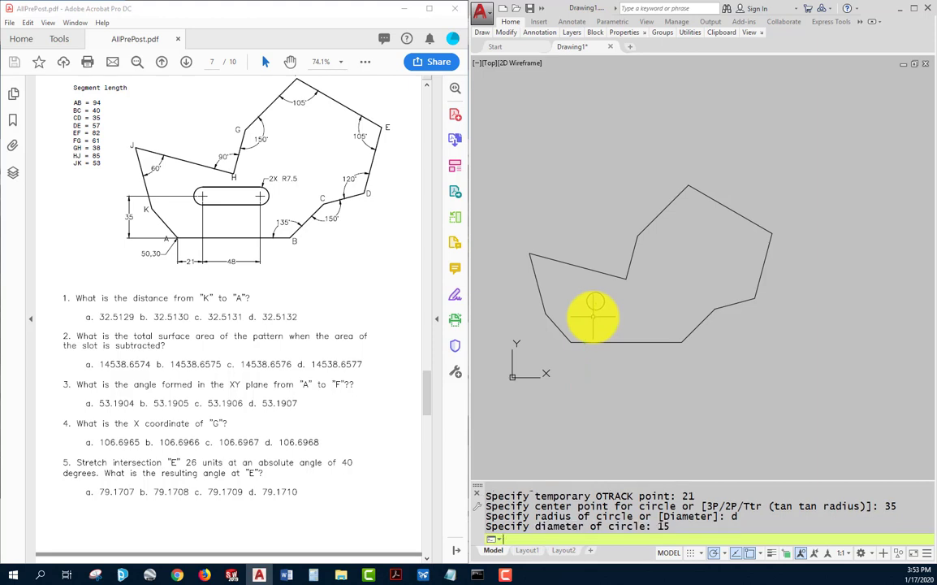
- Copy the circle 48 units horizontally to the right for the slot's other end
{"action": "type", "text": "cp"}
{"action": "key", "text": "Return"}
{"action": "type", "text": "l"}
{"action": "key", "text": "Return"}
{"action": "key", "text": "Return"}
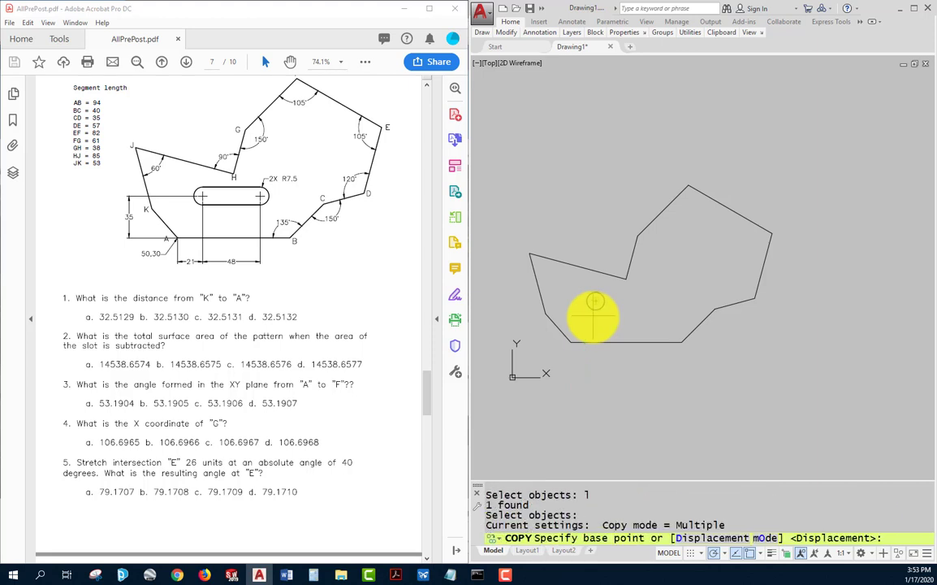
{"action": "left_click", "coordinate": [594, 319]}
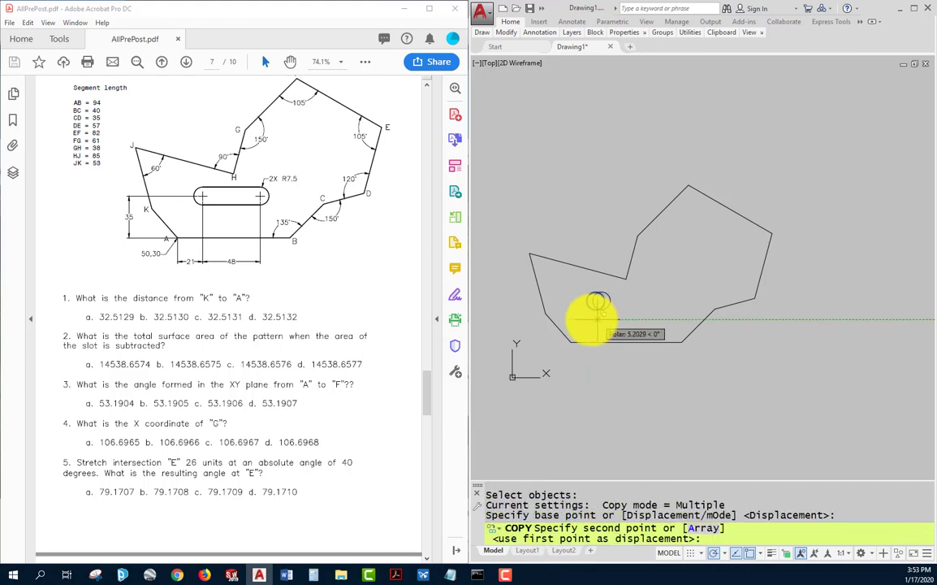
{"action": "type", "text": "48"}
{"action": "key", "text": "Return"}
{"action": "type", "text": "l"}
{"action": "key", "text": "Return"}
{"action": "key", "text": "Escape"}
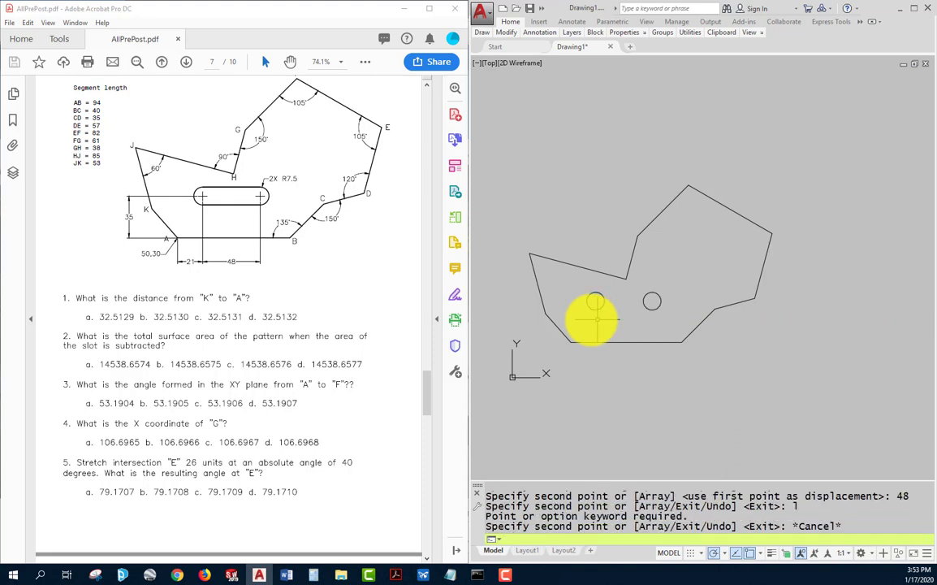
{"action": "key", "text": "Escape"}
- Draw two horizontal lines connecting the circles' upper and lower edges to form the slot's sides
{"action": "type", "text": "l"}
{"action": "key", "text": "Return"}
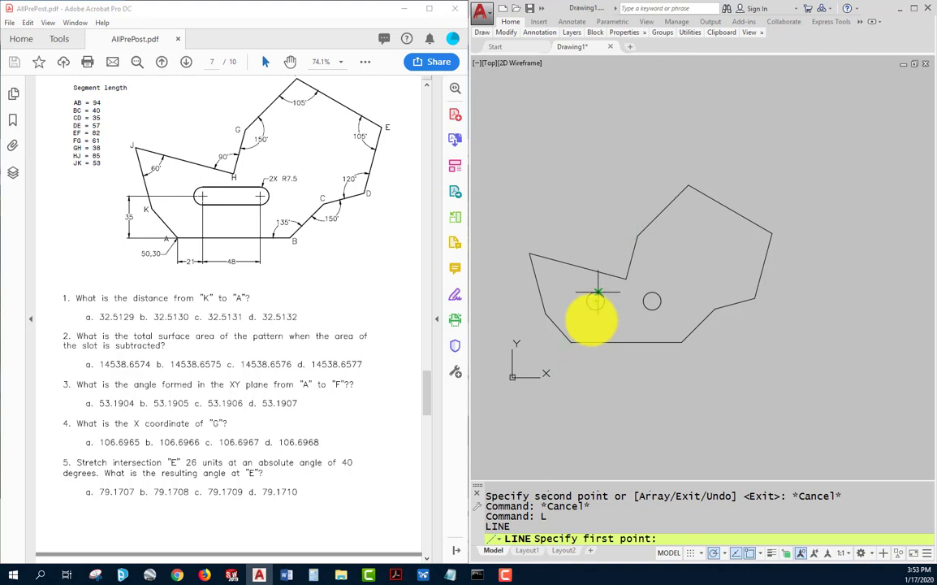
{"action": "left_click", "coordinate": [596, 301]}
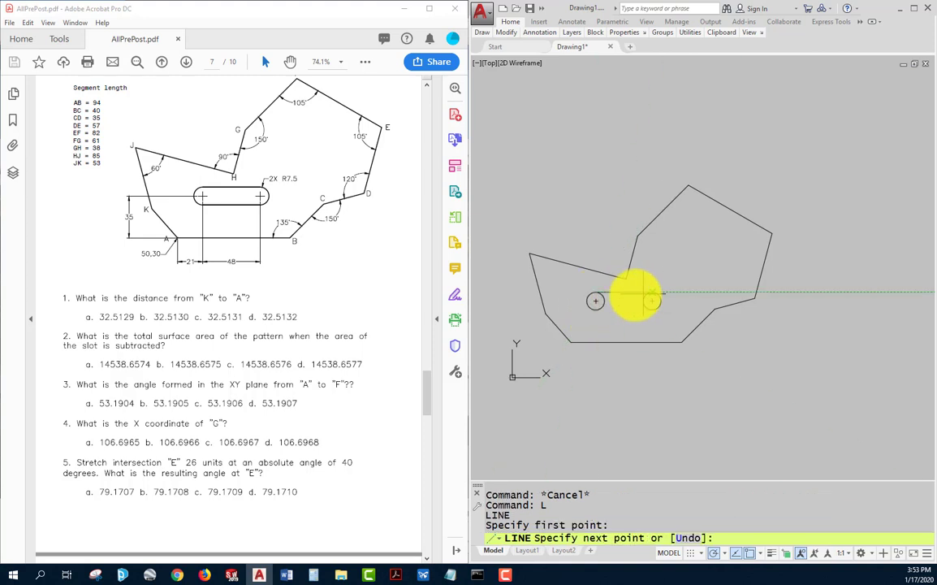
{"action": "left_click", "coordinate": [652, 301]}
{"action": "key", "text": "Return"}
{"action": "key", "text": "Return"}
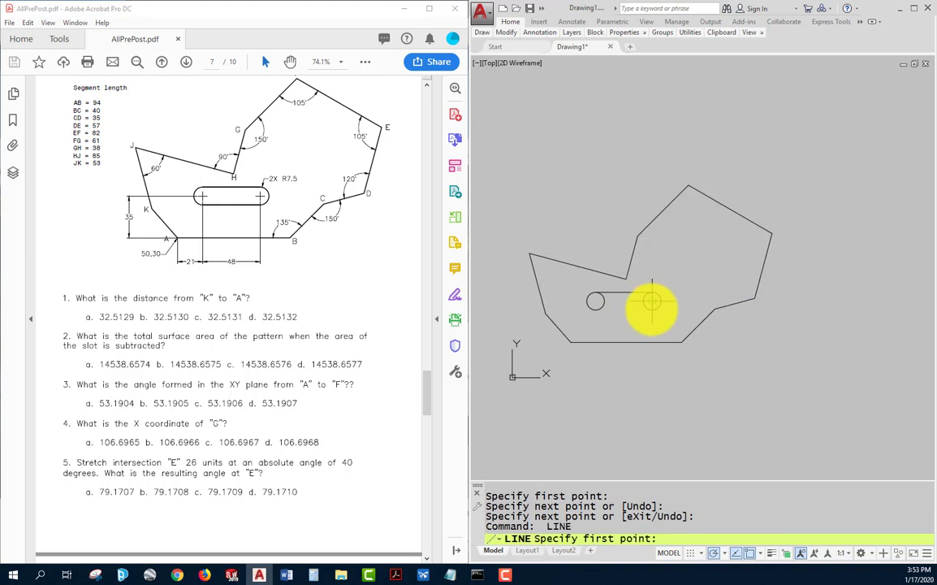
{"action": "left_click", "coordinate": [652, 310]}
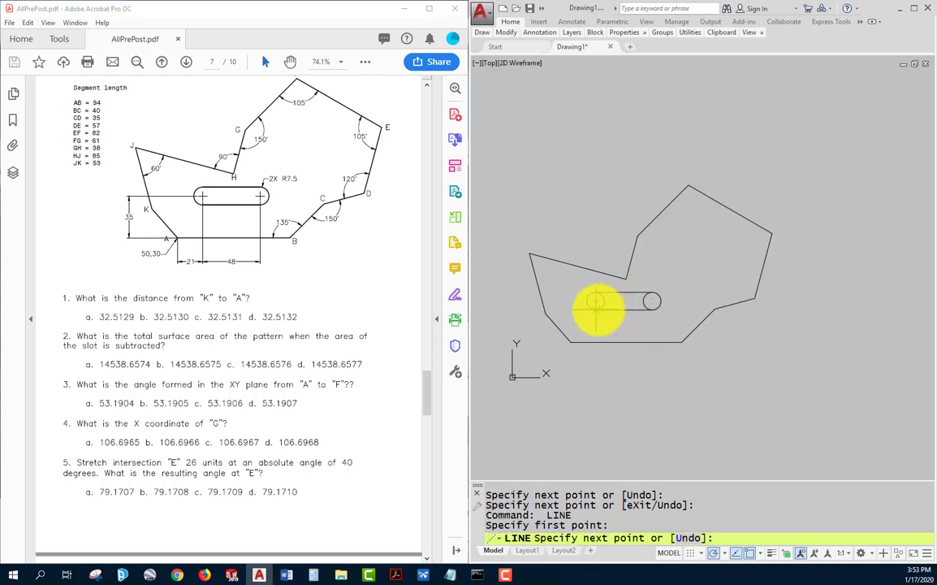
{"action": "left_click", "coordinate": [596, 309]}
{"action": "key", "text": "Escape"}
- Trim the inner halves of both slot circles with a fence through them, leaving a closed slot outline
{"action": "type", "text": "tr"}
{"action": "key", "text": "Return"}
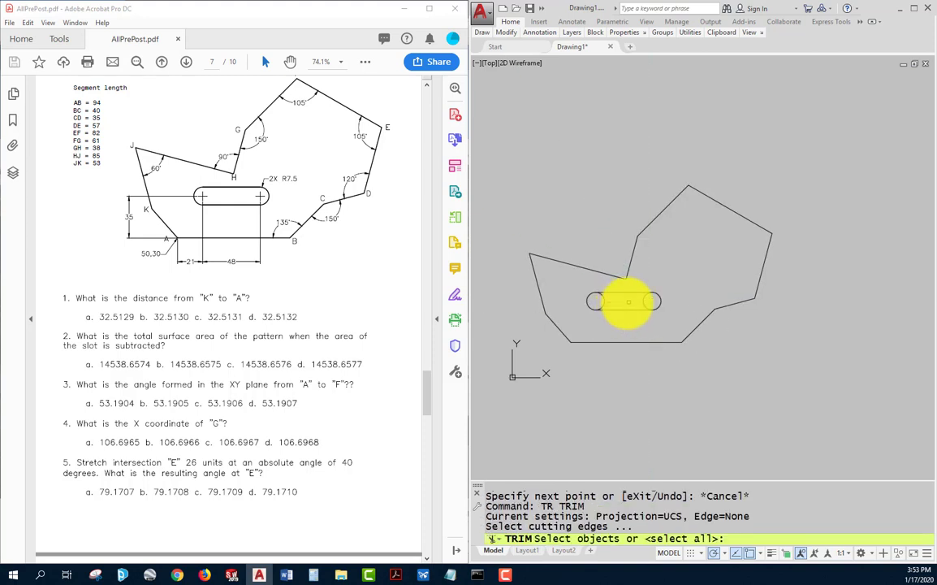
{"action": "key", "text": "Return"}
{"action": "type", "text": "f"}
{"action": "key", "text": "Return"}
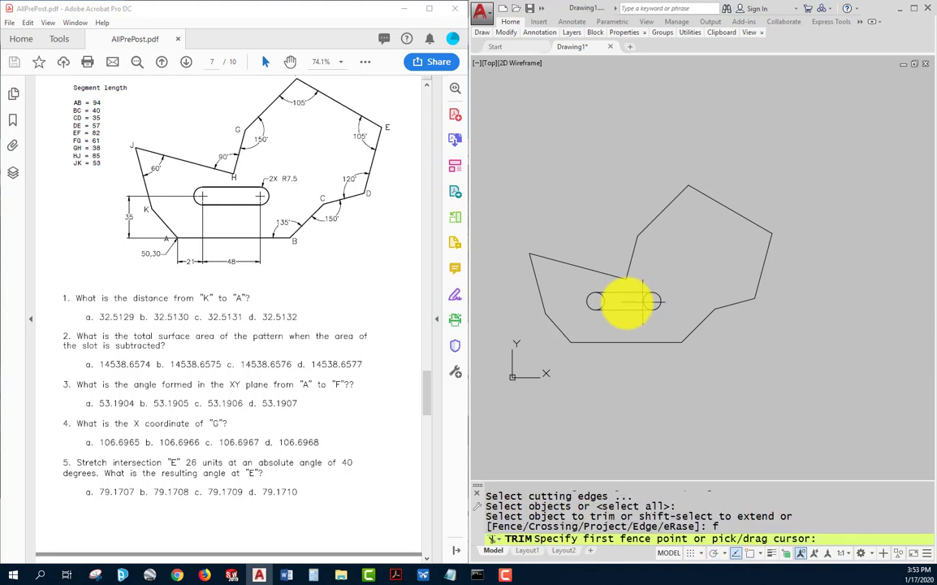
{"action": "left_click", "coordinate": [652, 302]}
{"action": "left_click", "coordinate": [596, 303]}
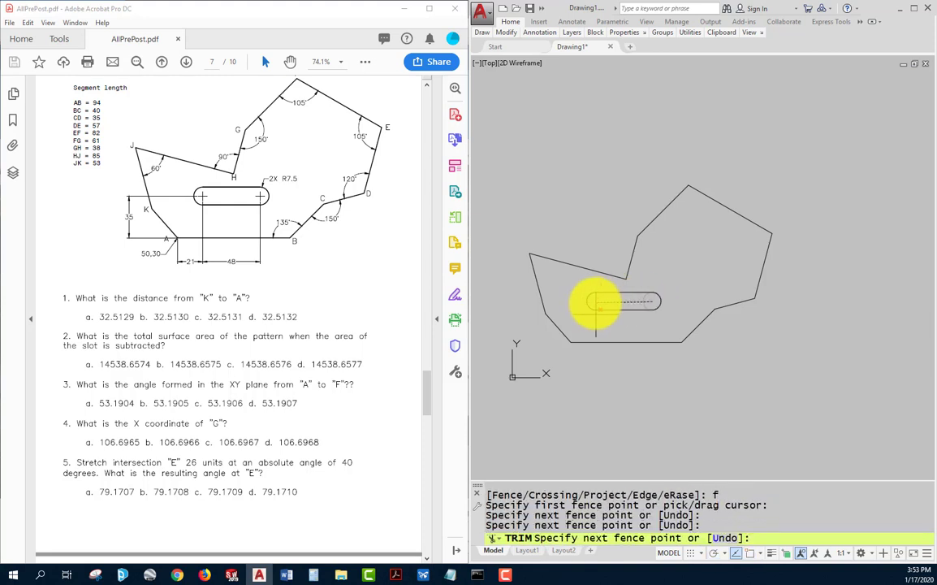
{"action": "key", "text": "Return"}
{"action": "key", "text": "Escape"}
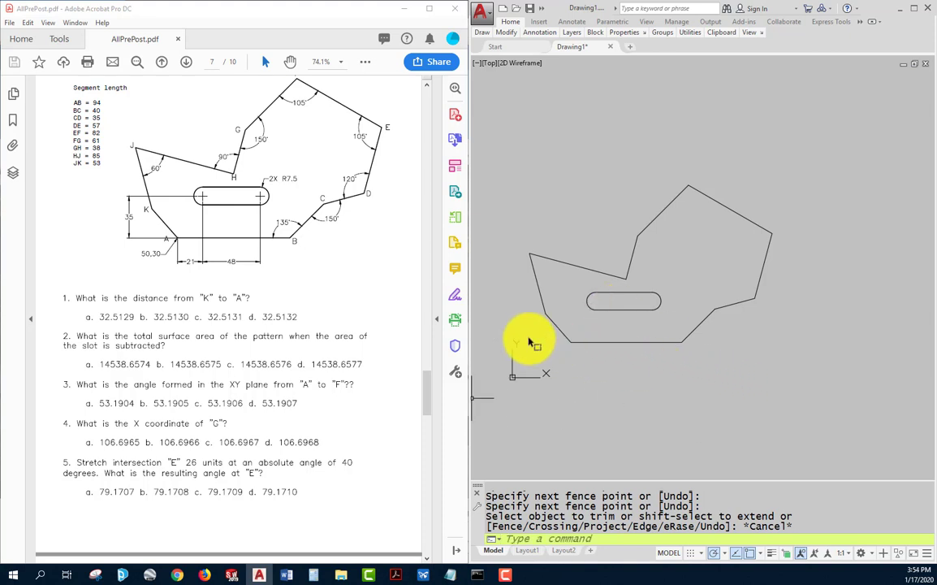
- Show the Plate 5 exercise on page 8 of the PDF, and erase the entire pattern with its slot from the AutoCAD drawing
{"action": "left_click", "coordinate": [363, 328]}
{"action": "scroll", "coordinate": [358, 345], "scroll_direction": "down", "scroll_amount": 10}
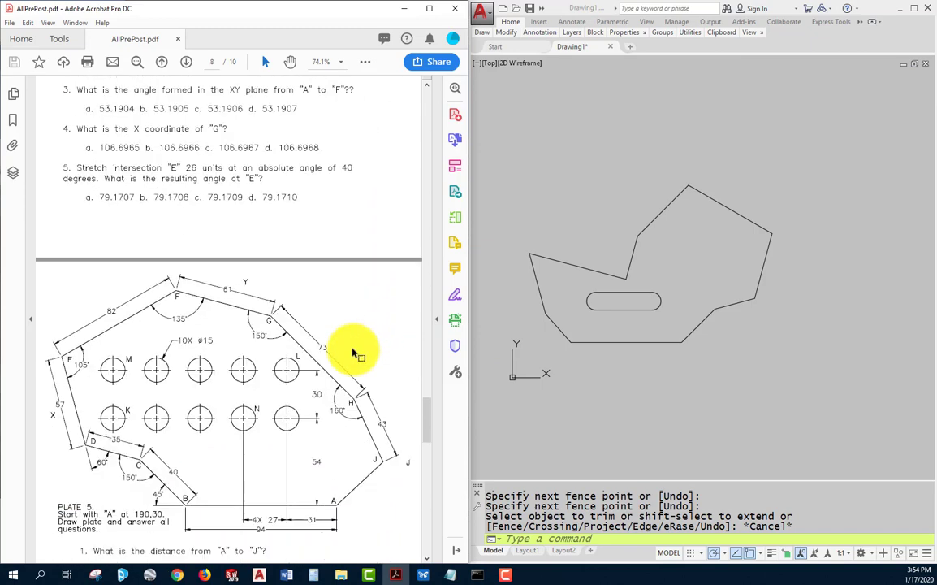
{"action": "scroll", "coordinate": [357, 351], "scroll_direction": "up", "scroll_amount": 12}
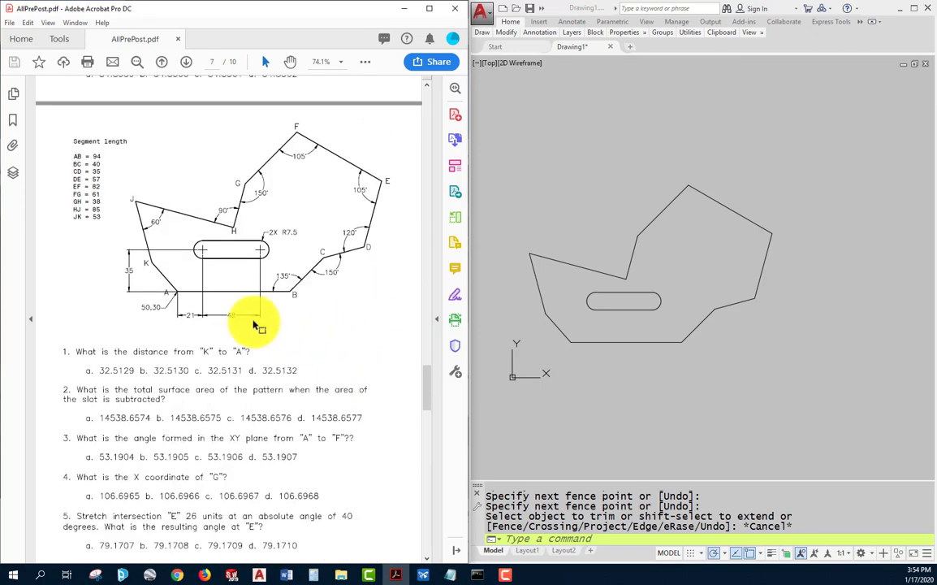
{"action": "scroll", "coordinate": [254, 324], "scroll_direction": "down", "scroll_amount": 12}
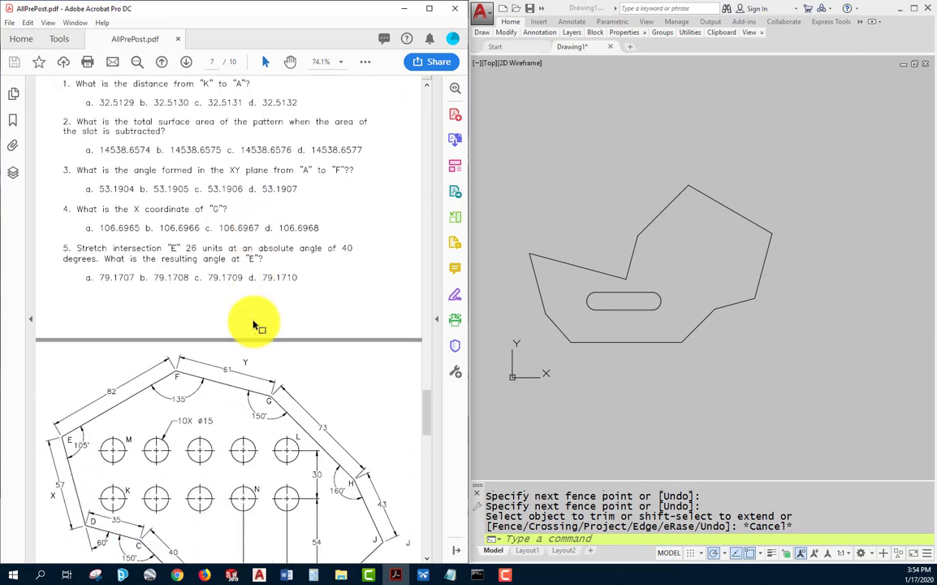
{"action": "scroll", "coordinate": [254, 324], "scroll_direction": "down", "scroll_amount": 1}
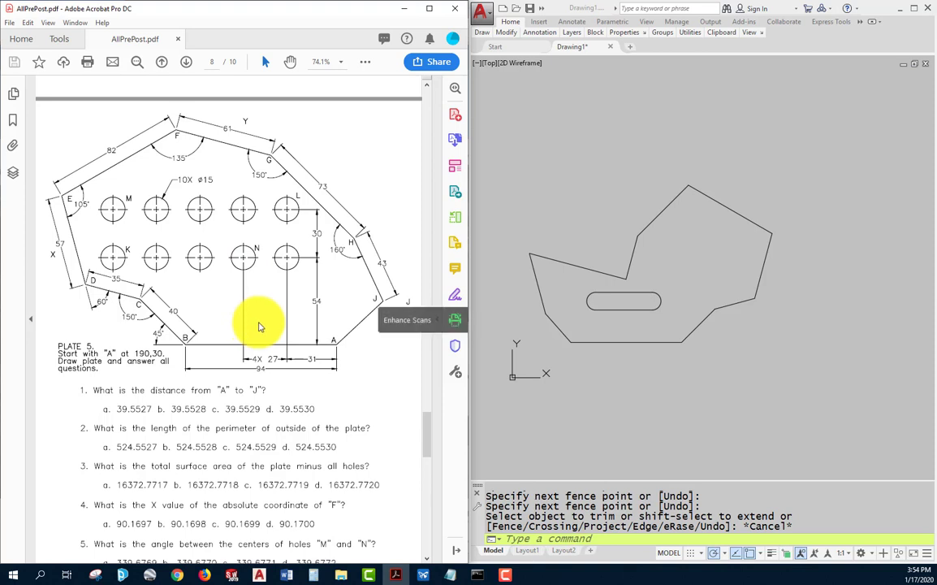
{"action": "left_click", "coordinate": [738, 379]}
{"action": "key", "text": "Escape"}
{"action": "mouse_move", "coordinate": [827, 149]}
{"action": "left_mouse_down"}
{"action": "mouse_move", "coordinate": [795, 205]}
{"action": "mouse_move", "coordinate": [636, 356]}
{"action": "left_mouse_up"}
{"action": "left_click", "coordinate": [820, 144]}
{"action": "left_click", "coordinate": [489, 375]}
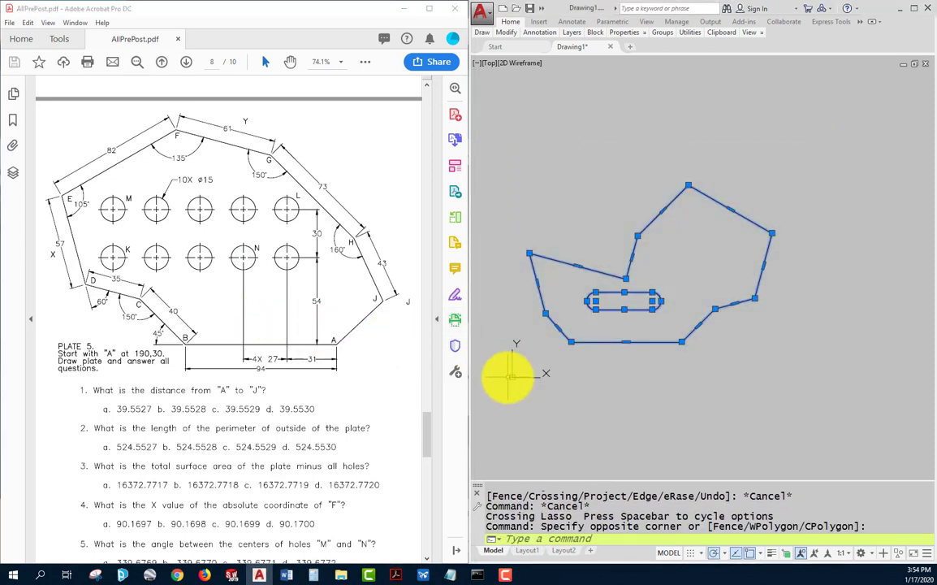
{"action": "key", "text": "Delete"}
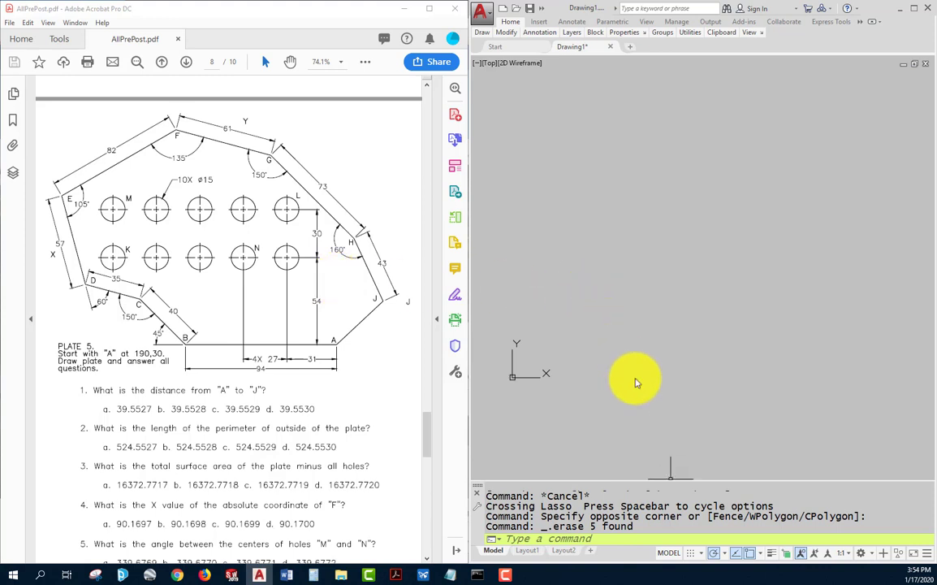
- Set the polar tracking increment angle to 5 degrees, keeping angle measurement relative to the last segment
{"action": "left_click", "coordinate": [725, 555]}
{"action": "left_click", "coordinate": [731, 539]}
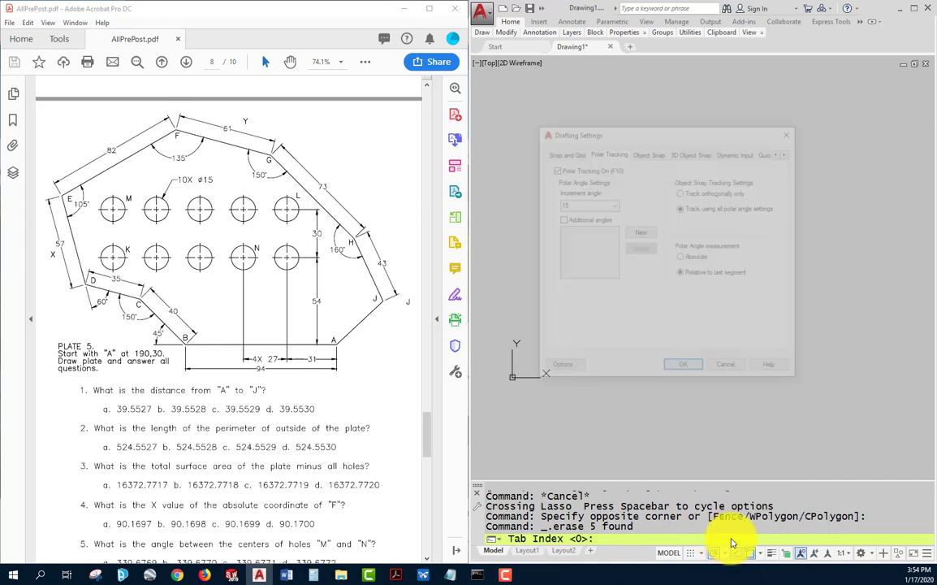
{"action": "left_click", "coordinate": [613, 205]}
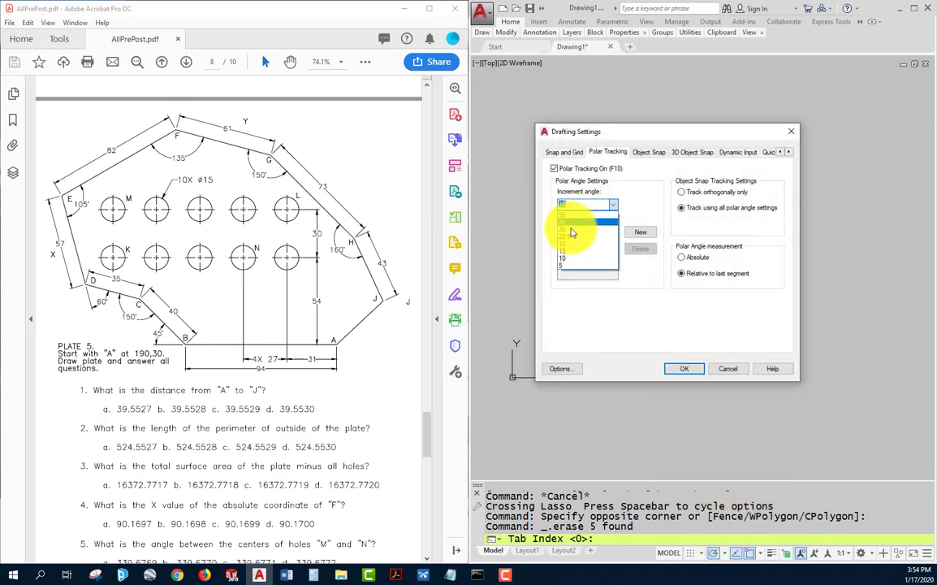
{"action": "left_click", "coordinate": [568, 266]}
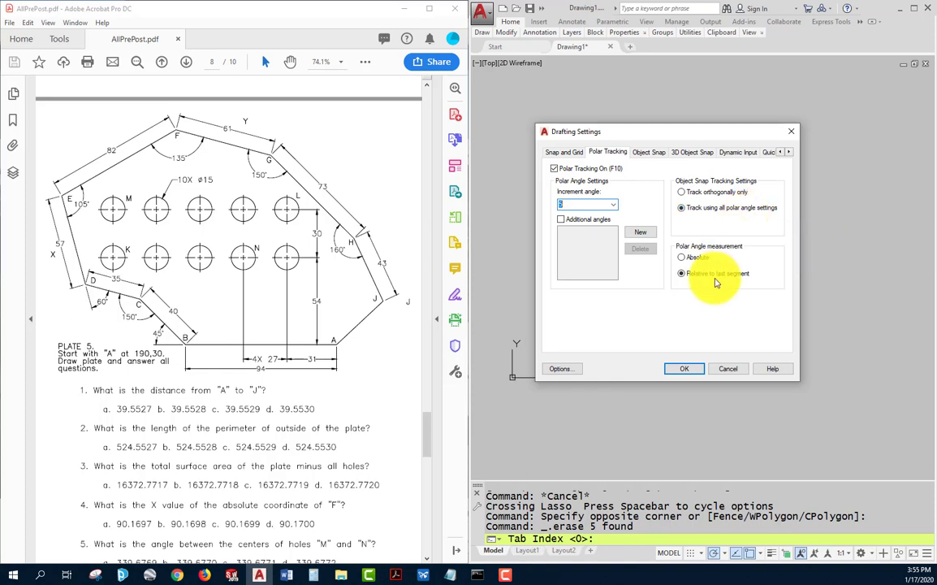
{"action": "left_click", "coordinate": [684, 371]}
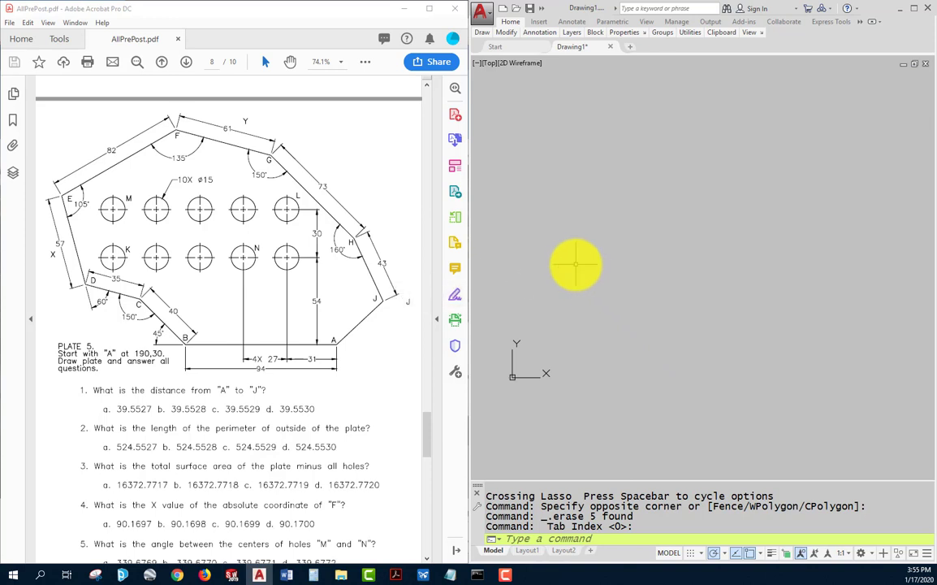
- Set the drawing units to measure angles clockwise
{"action": "type", "text": "UN"}
{"action": "key", "text": "Return"}
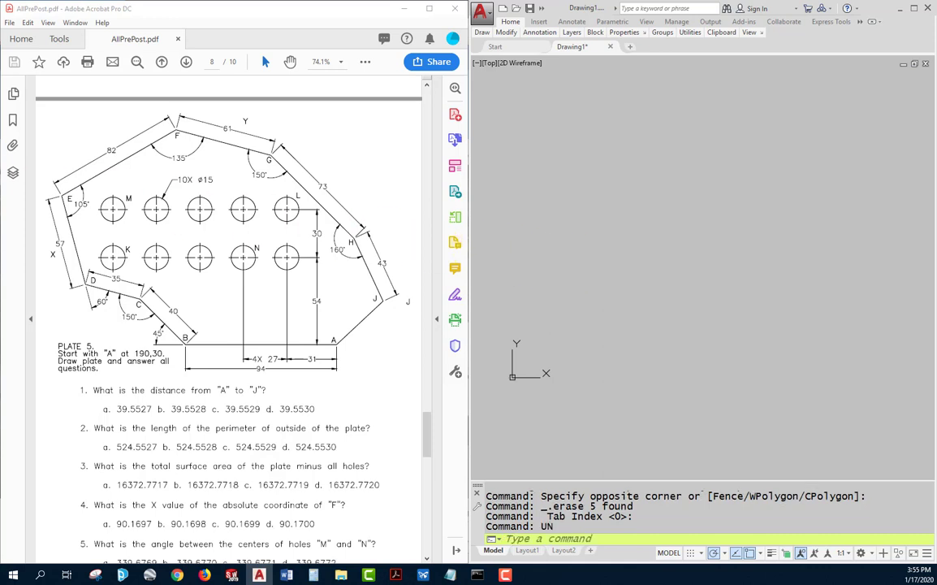
{"action": "left_click_drag", "start_coordinate": [294, 172], "coordinate": [676, 156]}
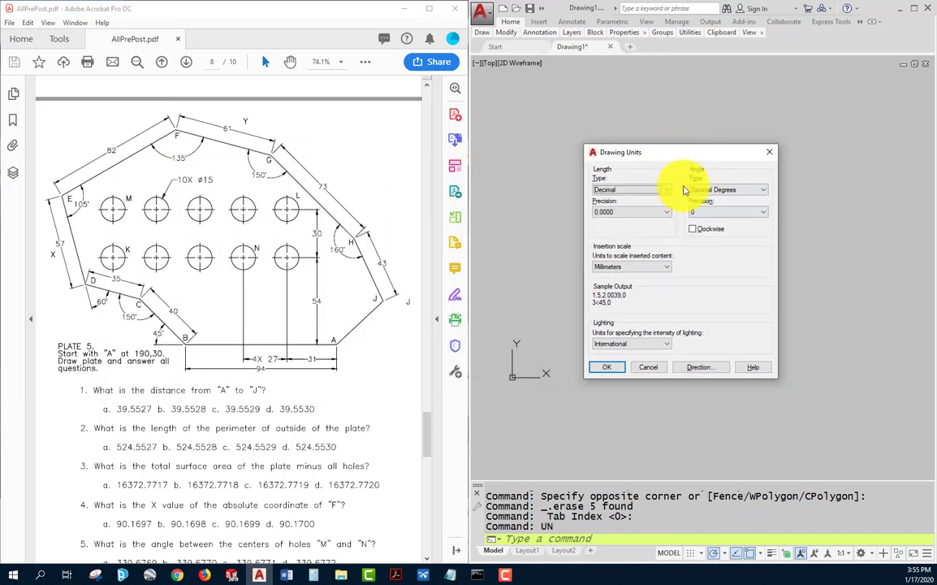
{"action": "left_click", "coordinate": [696, 232]}
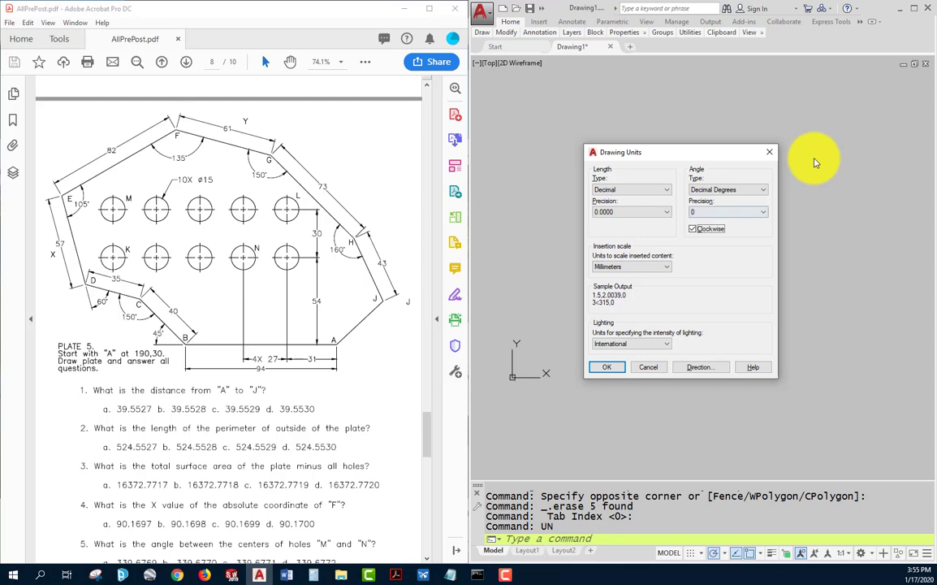
{"action": "left_click", "coordinate": [610, 369]}
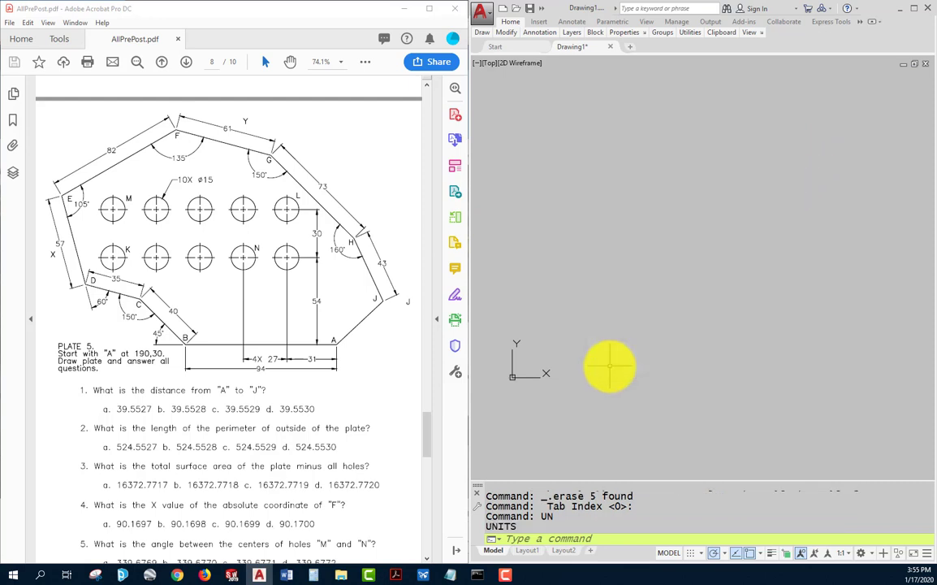
- Start a polyline at 190,30 and draw side AB 94 units to the left and side BC 40 units at a relative 45°
{"action": "type", "text": "pl"}
{"action": "key", "text": "Return"}
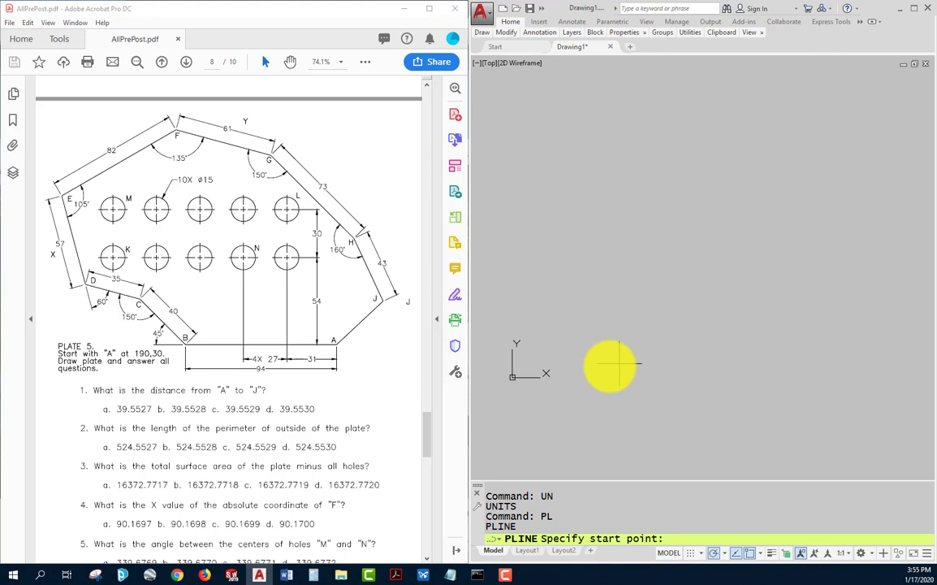
{"action": "type", "text": "190,30"}
{"action": "key", "text": "Return"}
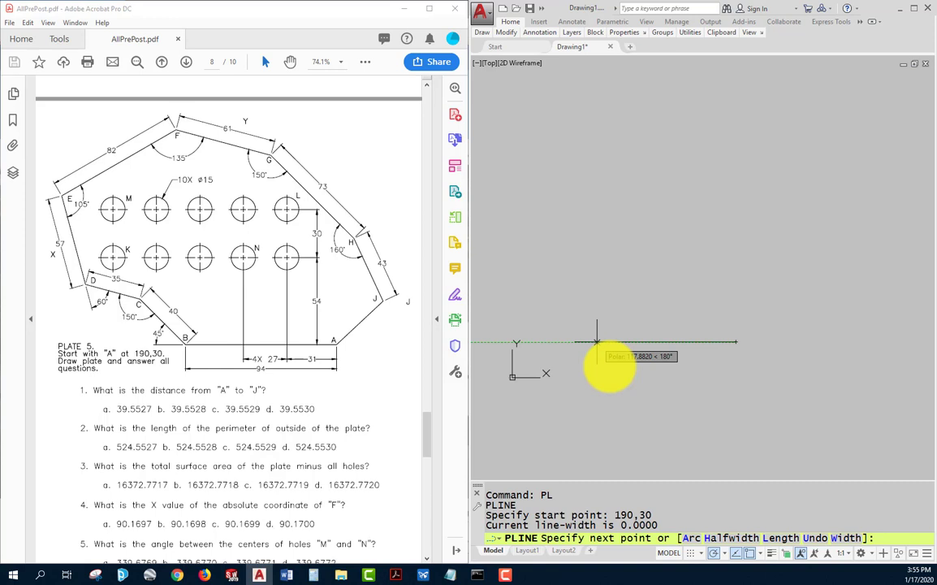
{"action": "type", "text": "94"}
{"action": "key", "text": "Return"}
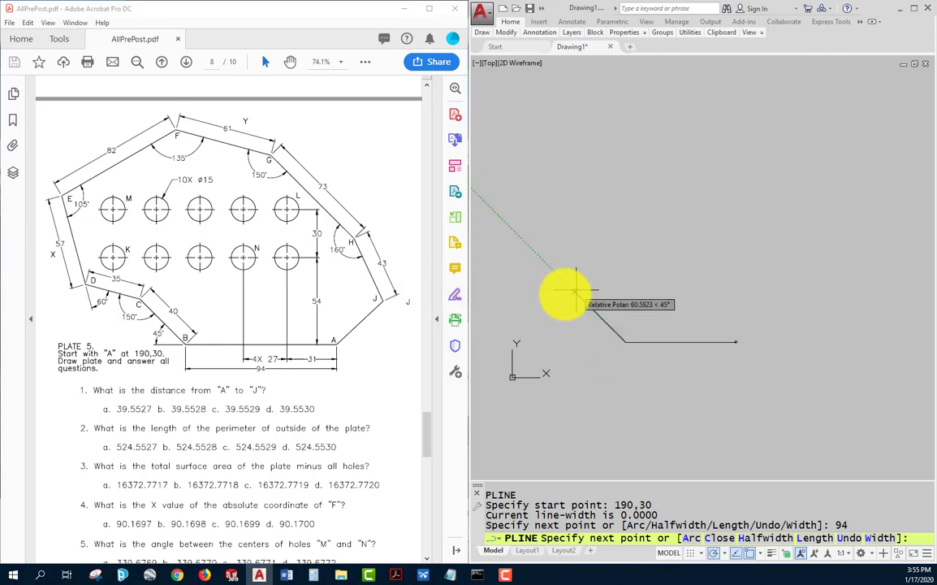
{"action": "type", "text": "40"}
{"action": "key", "text": "Return"}
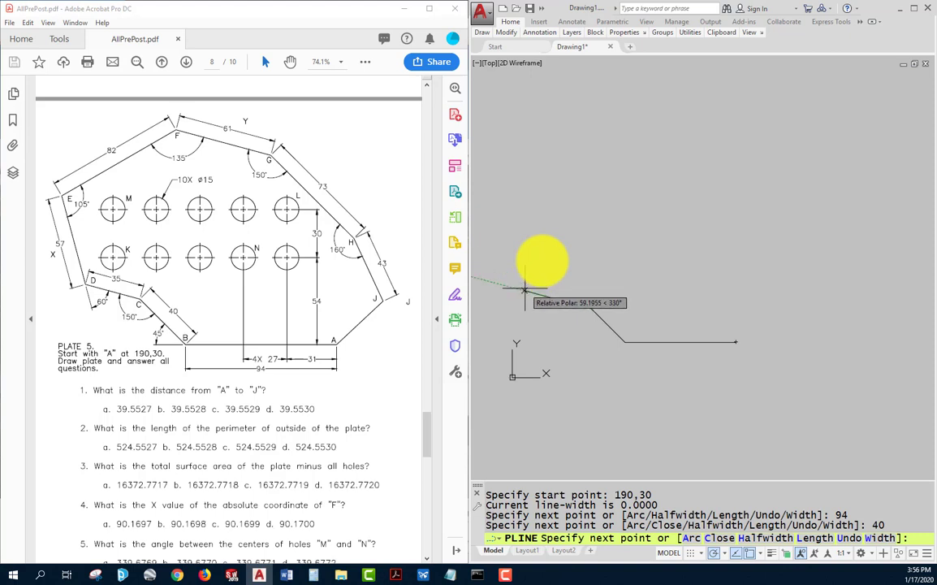
- Continue the polyline with CD 35 units at a relative 330°, DE 57 units at 60° and EF 82 units at 75°
{"action": "type", "text": "35"}
{"action": "key", "text": "Return"}
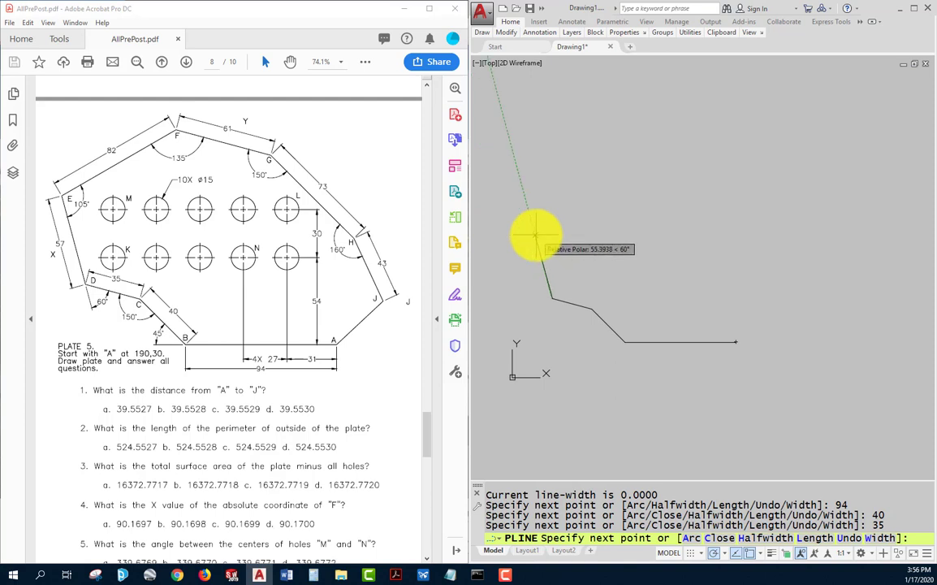
{"action": "type", "text": "7"}
{"action": "key", "text": "Return"}
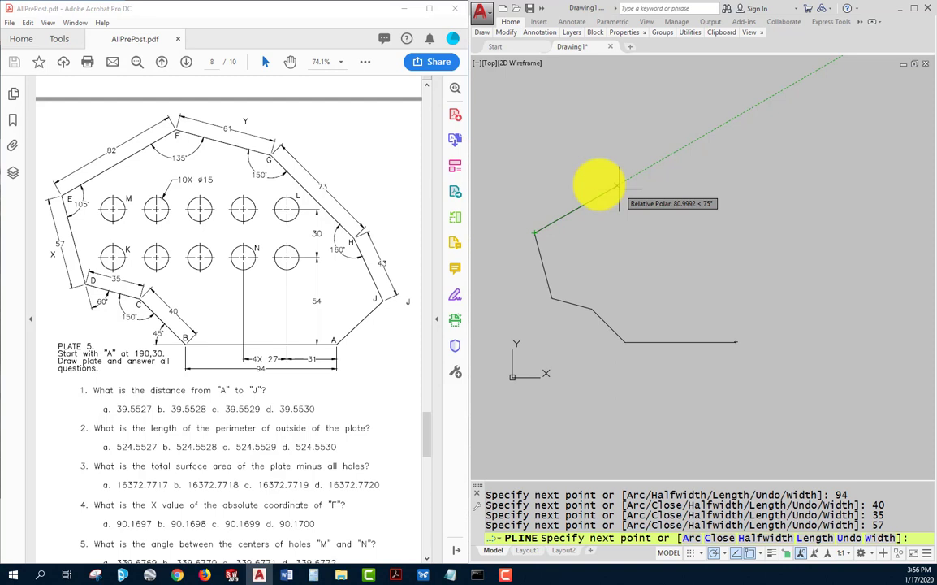
{"action": "type", "text": "82"}
{"action": "key", "text": "Return"}
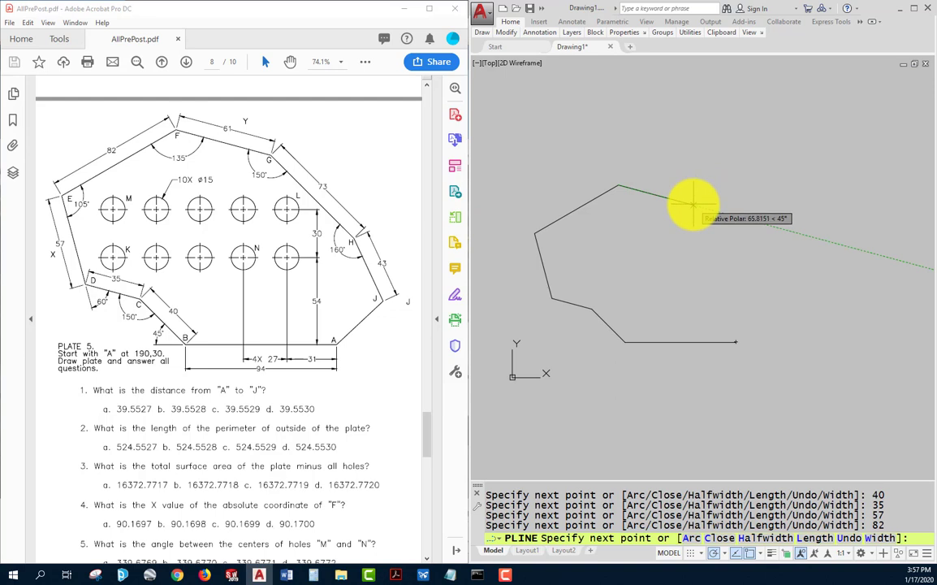
- Add FG 61 units at a relative 45°, GH 73 units at 30° and HJ 43 units at 20°, and close the polyline to A
{"action": "type", "text": "61"}
{"action": "key", "text": "Return"}
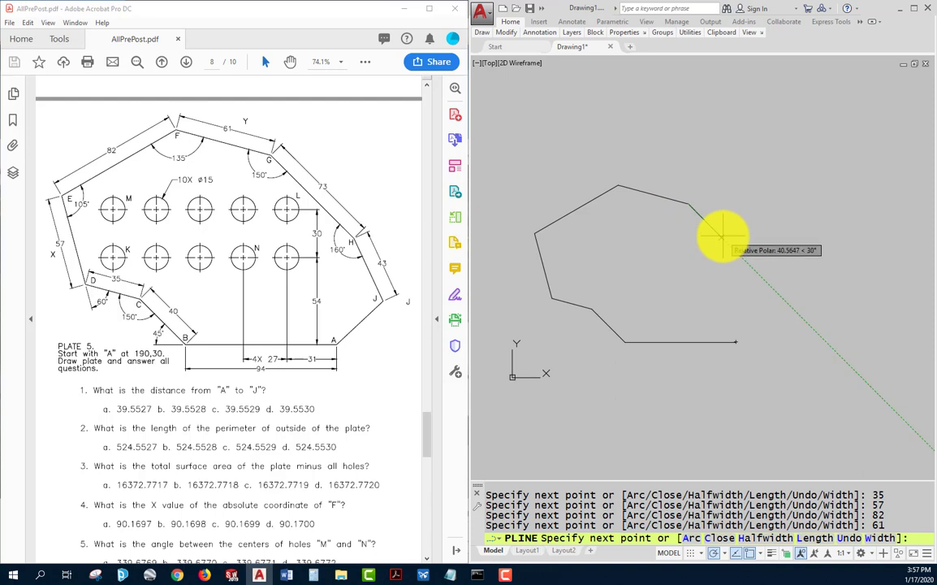
{"action": "type", "text": "73"}
{"action": "key", "text": "Return"}
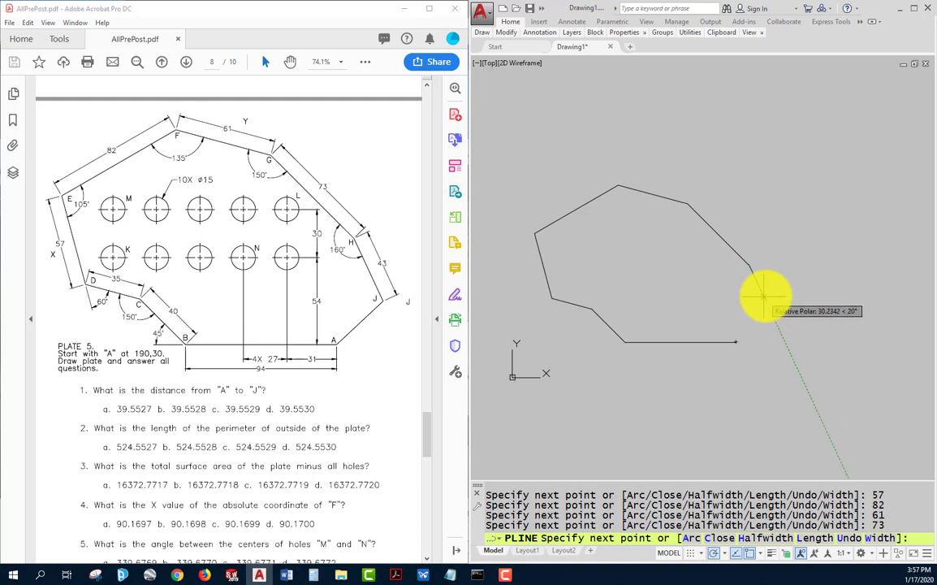
{"action": "type", "text": "43"}
{"action": "key", "text": "Return"}
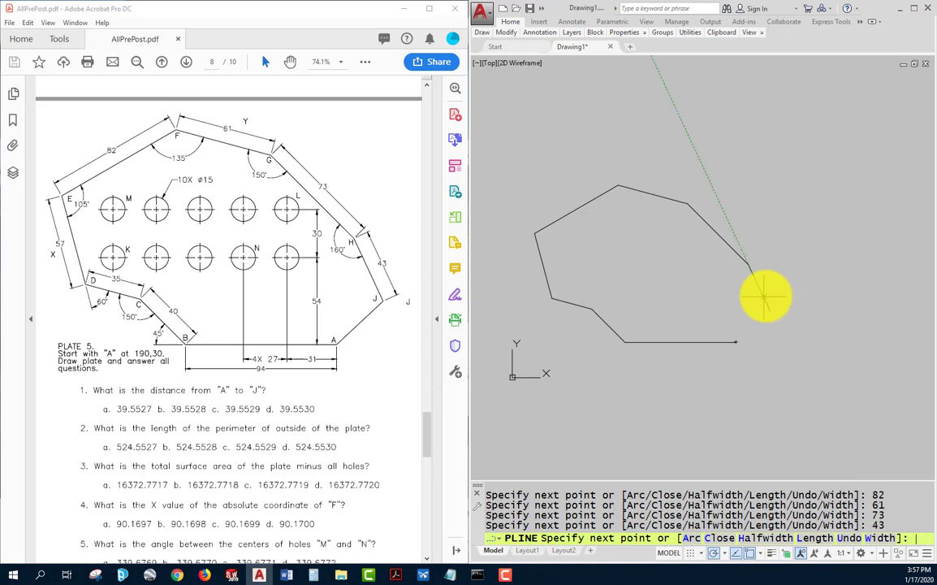
{"action": "type", "text": "c"}
{"action": "key", "text": "Return"}
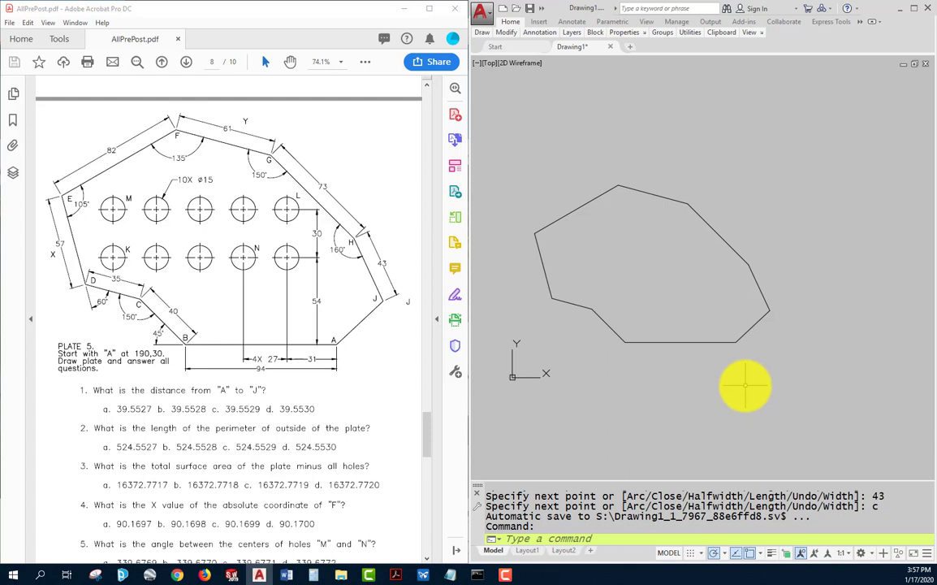
- Draw a circle of diameter 15 with its centre offset @-31,54 from plate corner A
{"action": "type", "text": "c"}
{"action": "key", "text": "Return"}
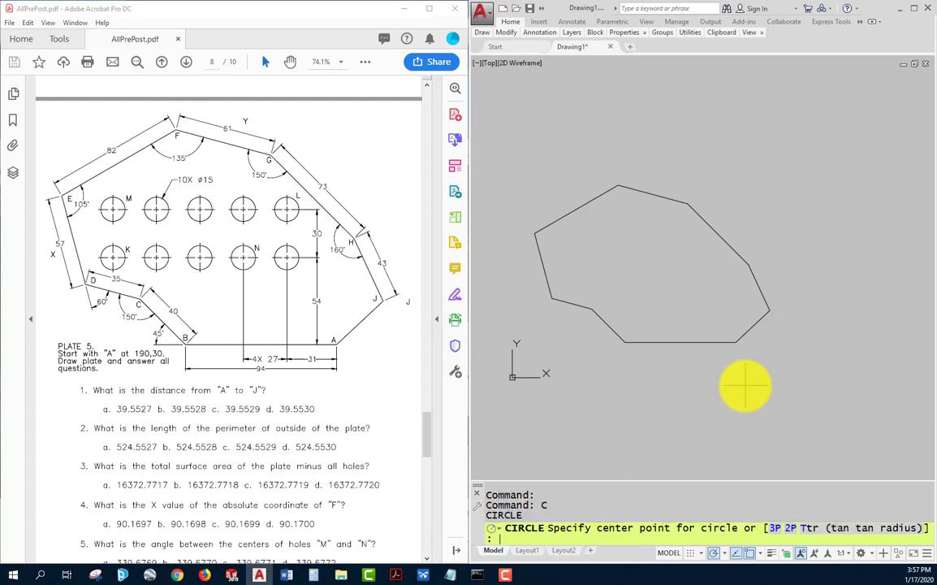
{"action": "right_click", "coordinate": [718, 382], "text": "shift"}
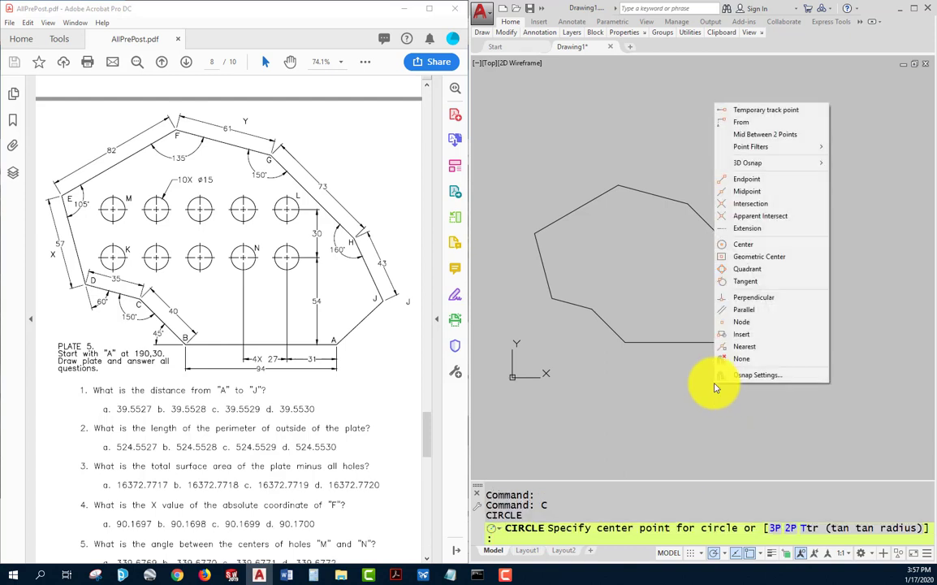
{"action": "left_click", "coordinate": [742, 122]}
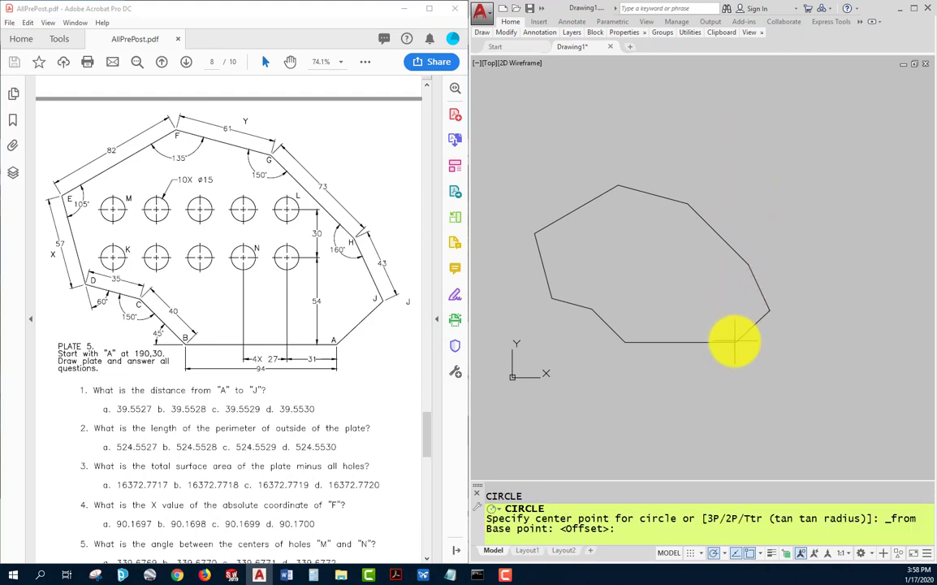
{"action": "type", "text": "@-31,"}
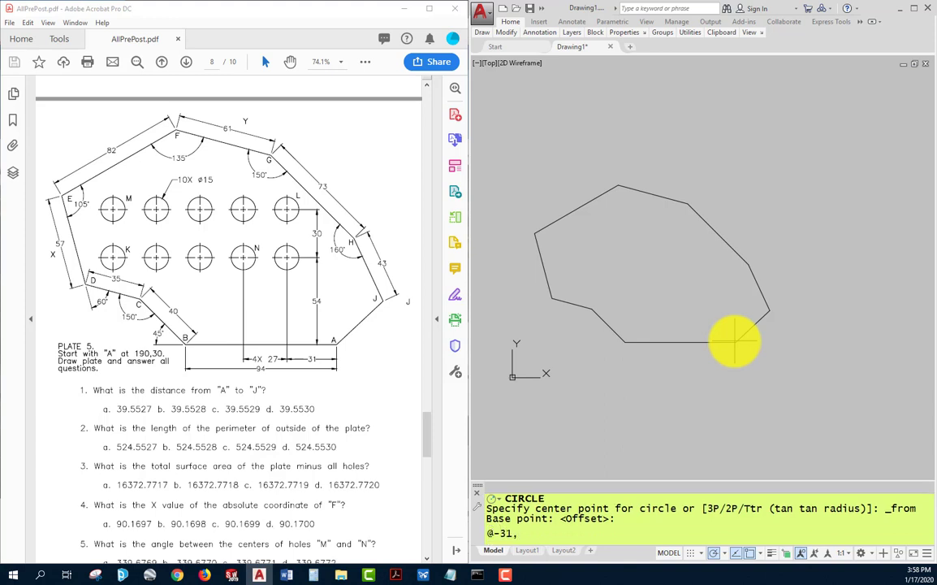
{"action": "type", "text": "54"}
{"action": "key", "text": "Return"}
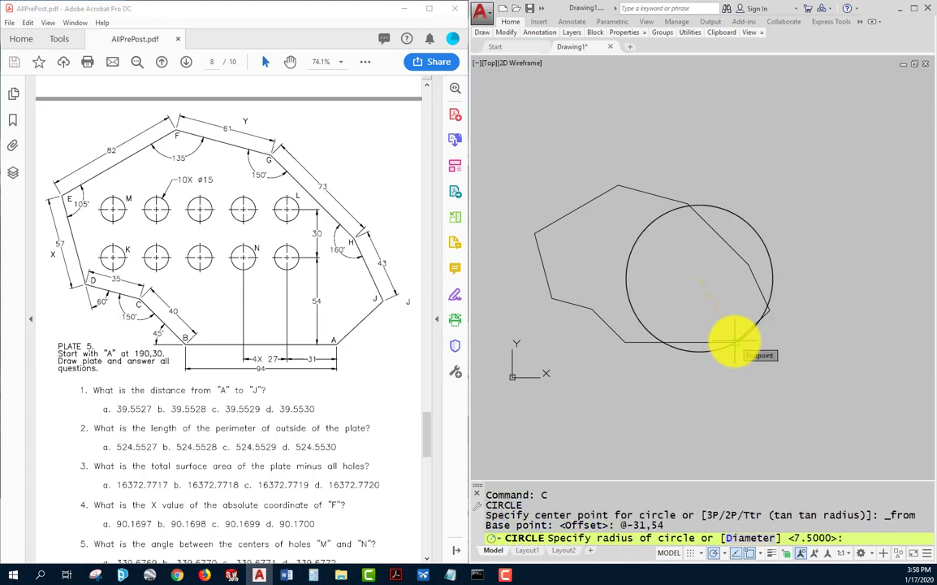
{"action": "type", "text": "d"}
{"action": "key", "text": "Return"}
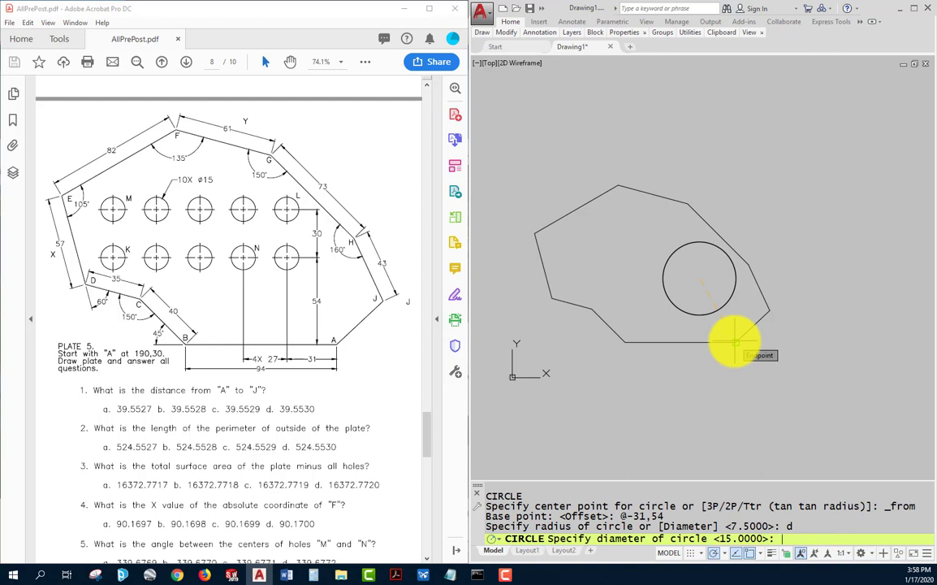
{"action": "type", "text": "15"}
{"action": "key", "text": "Return"}
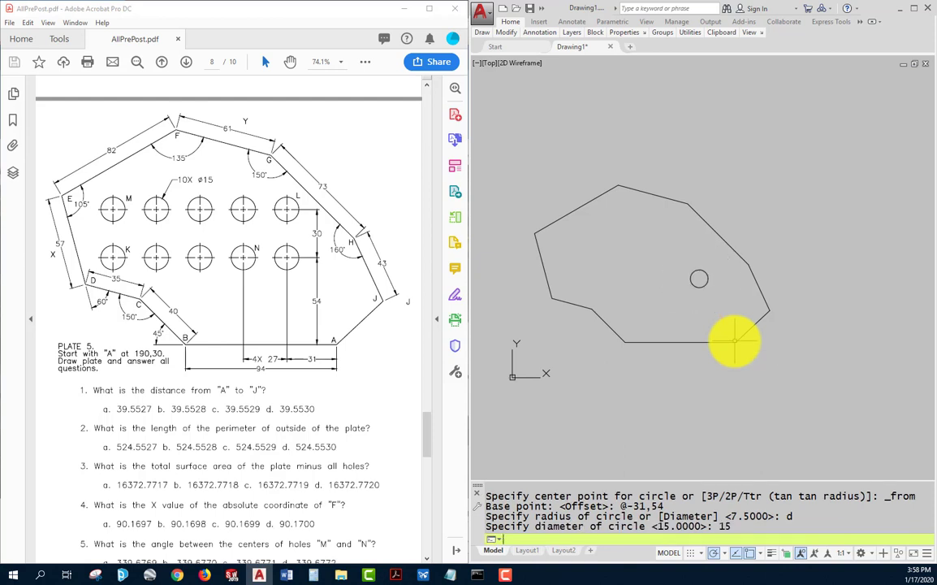
- Make a rectangular array of the circle with 2 rows 30 apart and 5 columns spaced -27
{"action": "type", "text": "-ar"}
{"action": "key", "text": "Return"}
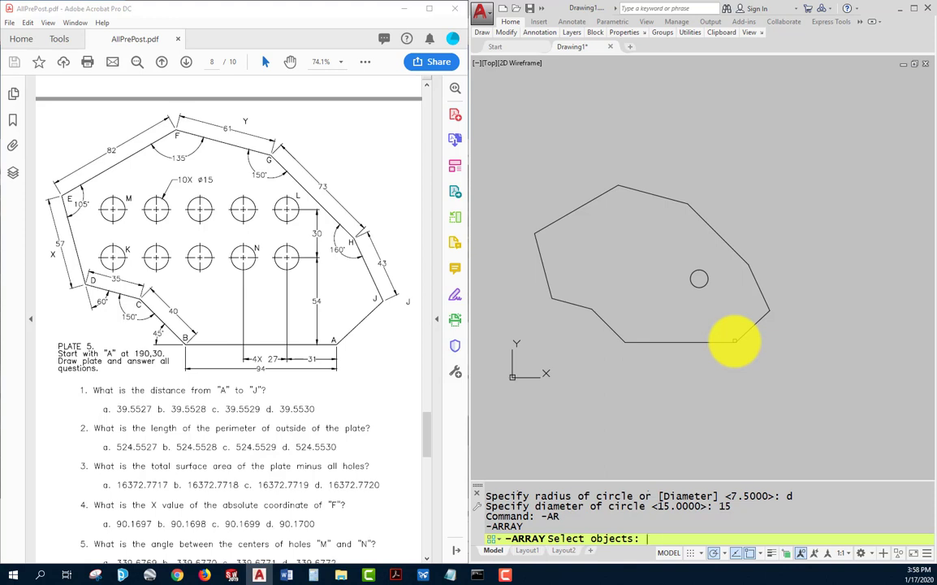
{"action": "type", "text": "l"}
{"action": "key", "text": "Return"}
{"action": "key", "text": "Return"}
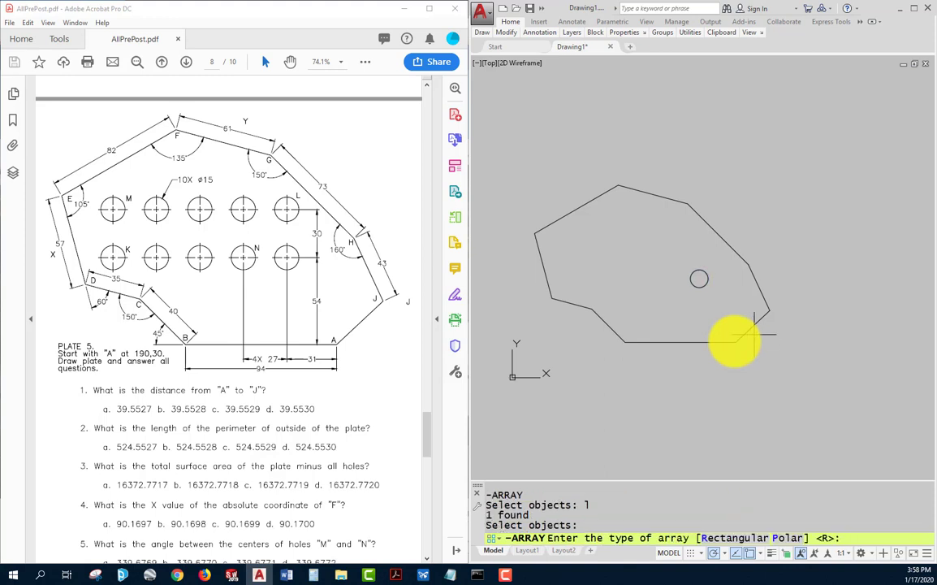
{"action": "type", "text": "r"}
{"action": "key", "text": "Return"}
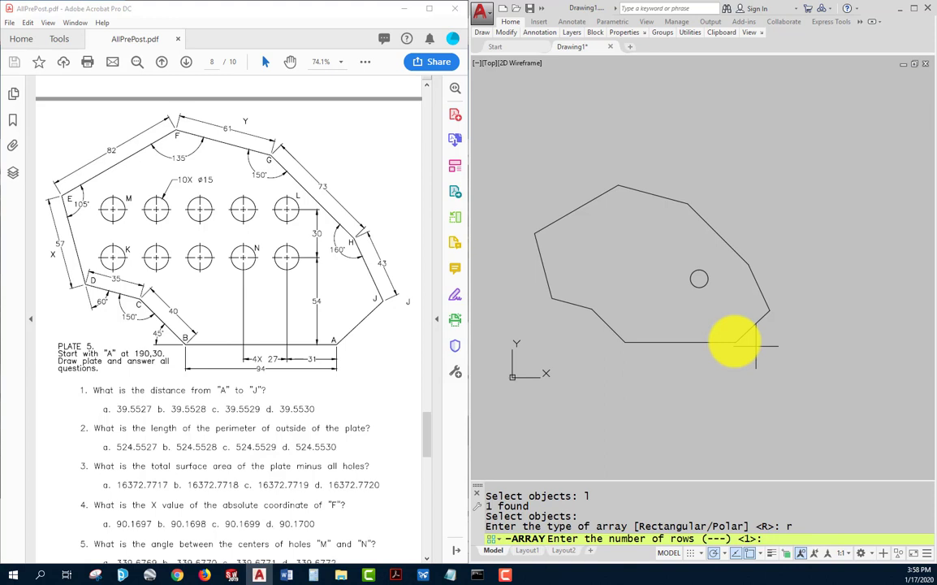
{"action": "type", "text": "2"}
{"action": "key", "text": "Return"}
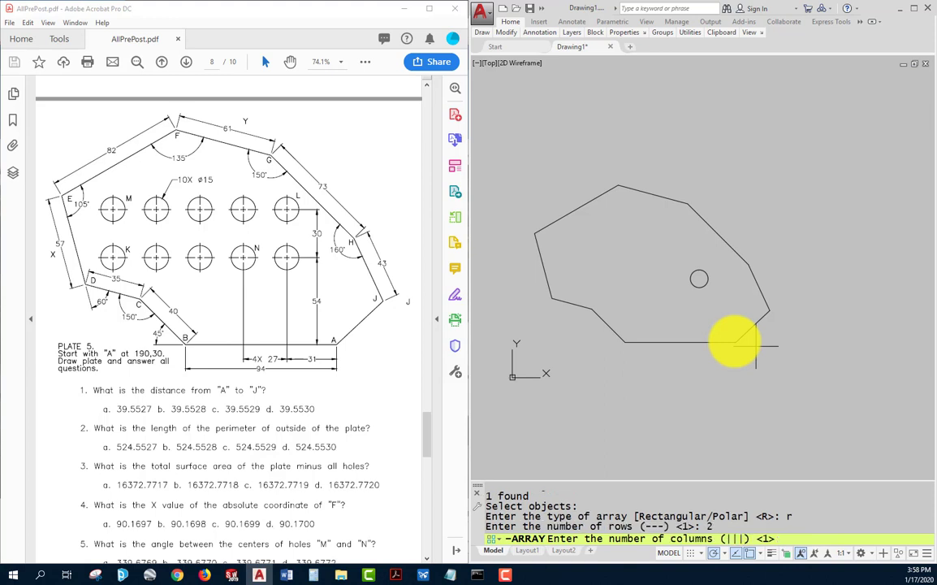
{"action": "type", "text": "5"}
{"action": "key", "text": "Return"}
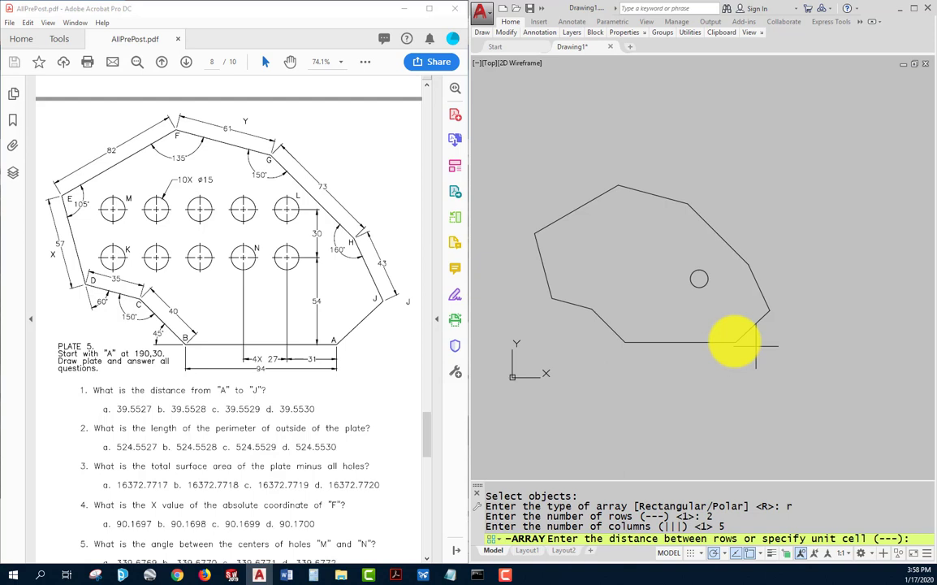
{"action": "type", "text": "30"}
{"action": "key", "text": "Return"}
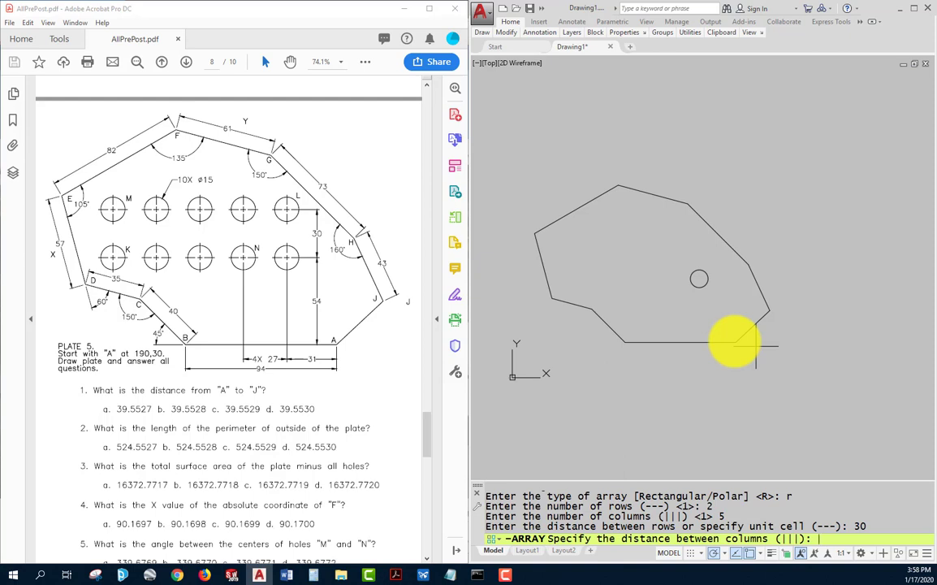
{"action": "type", "text": "-27"}
{"action": "key", "text": "Return"}
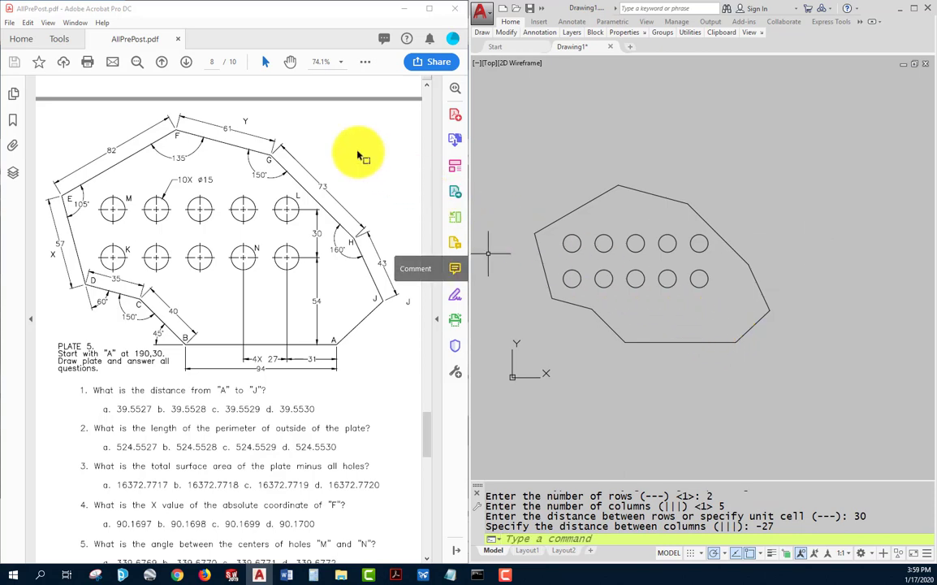
- Switch to the exercise PDF and go to the SITE1 plot plan on page 10
{"action": "scroll", "coordinate": [341, 268], "scroll_direction": "down", "scroll_amount": 8}
{"action": "scroll", "coordinate": [331, 326], "scroll_direction": "down", "scroll_amount": 10}
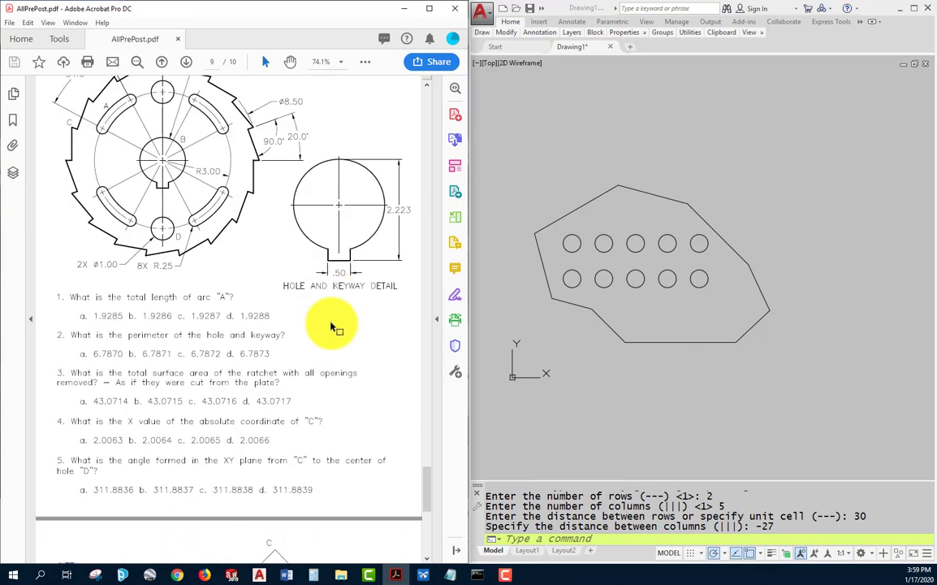
{"action": "scroll", "coordinate": [332, 327], "scroll_direction": "down", "scroll_amount": 3}
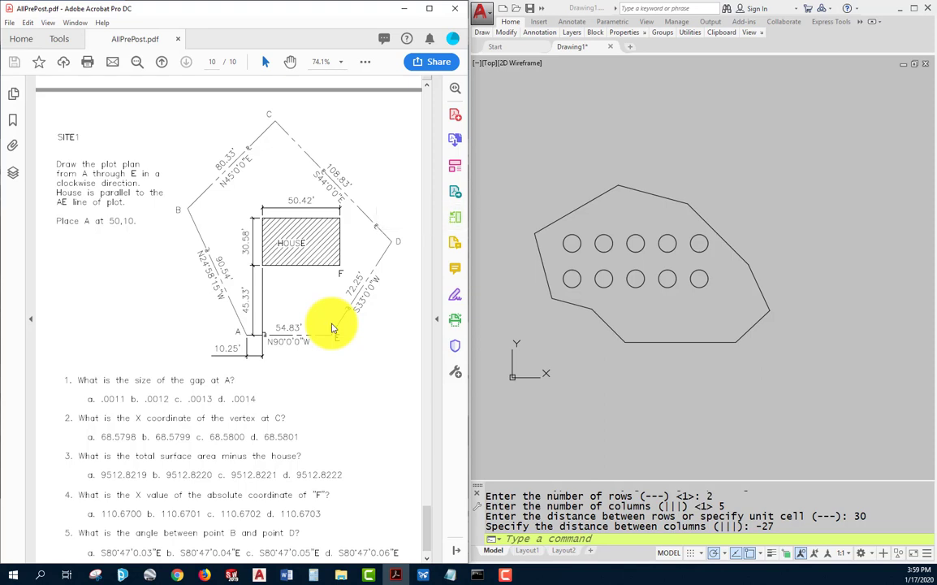
- Return to AutoCAD, create a new drawing and close the startup file-loading dialog
{"action": "left_click", "coordinate": [874, 104]}
{"action": "key", "text": "Escape"}
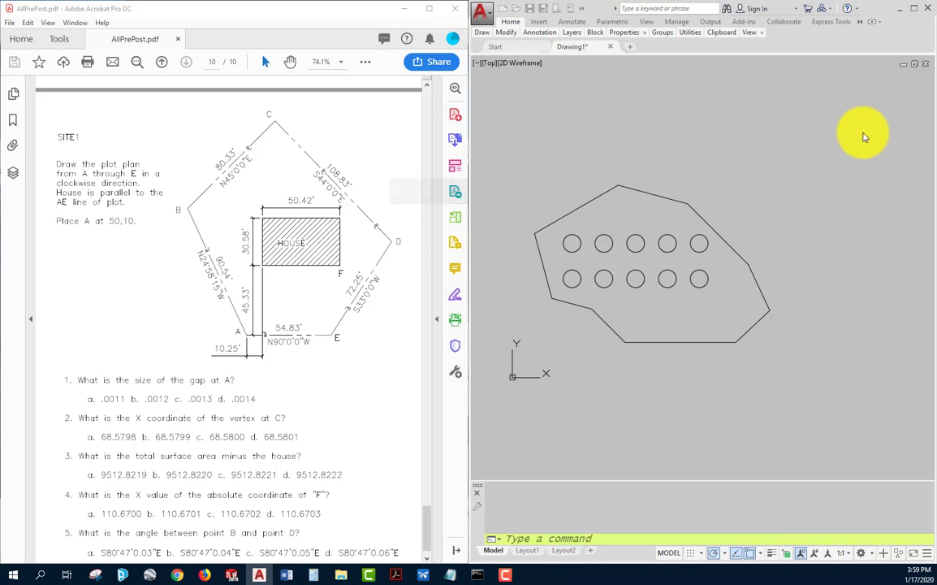
{"action": "left_click_drag", "start_coordinate": [0, 154], "coordinate": [697, 108]}
{"action": "double_click", "coordinate": [605, 173]}
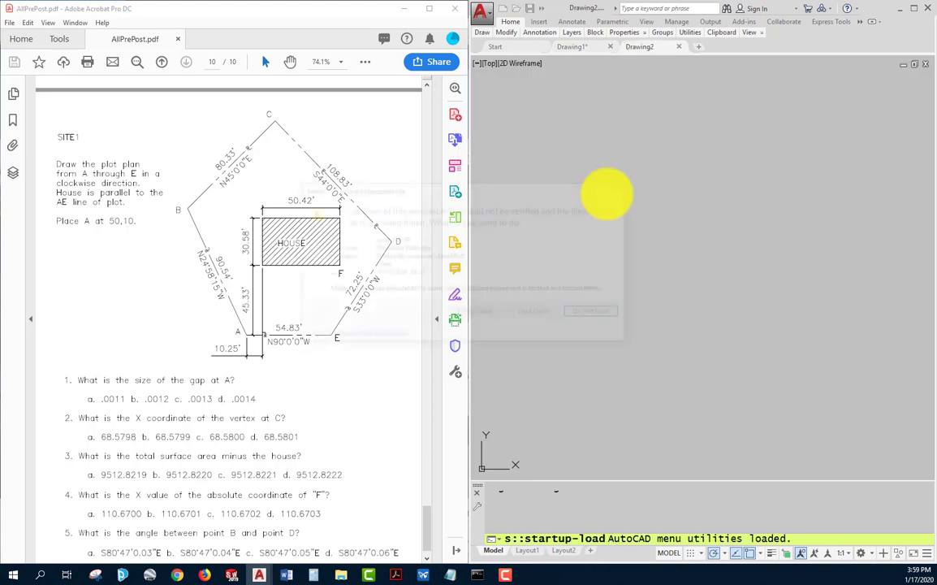
{"action": "left_click", "coordinate": [475, 313]}
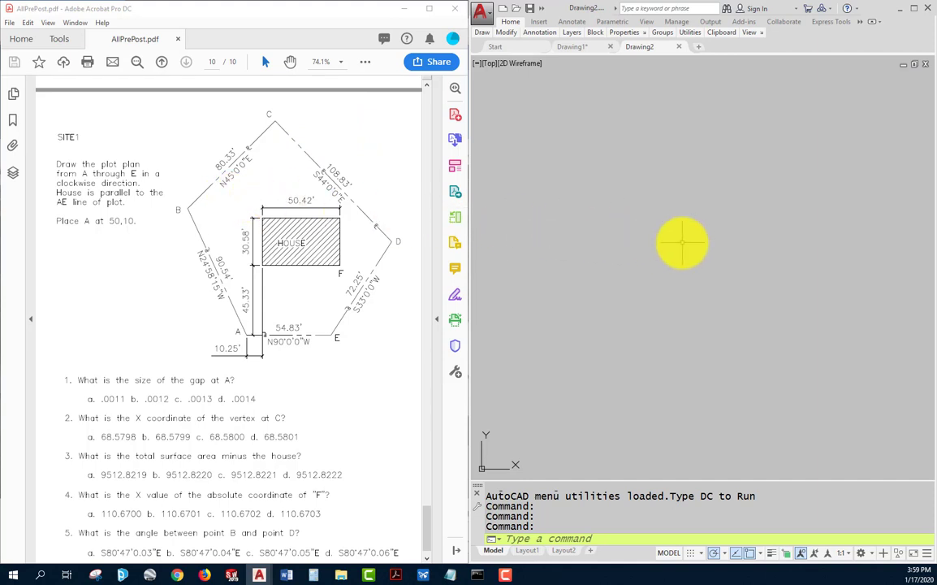
- Set the drawing's angle type to Surveyor's Units with a precision of N 0d00'00" E
{"action": "type", "text": "UN"}
{"action": "key", "text": "Return"}
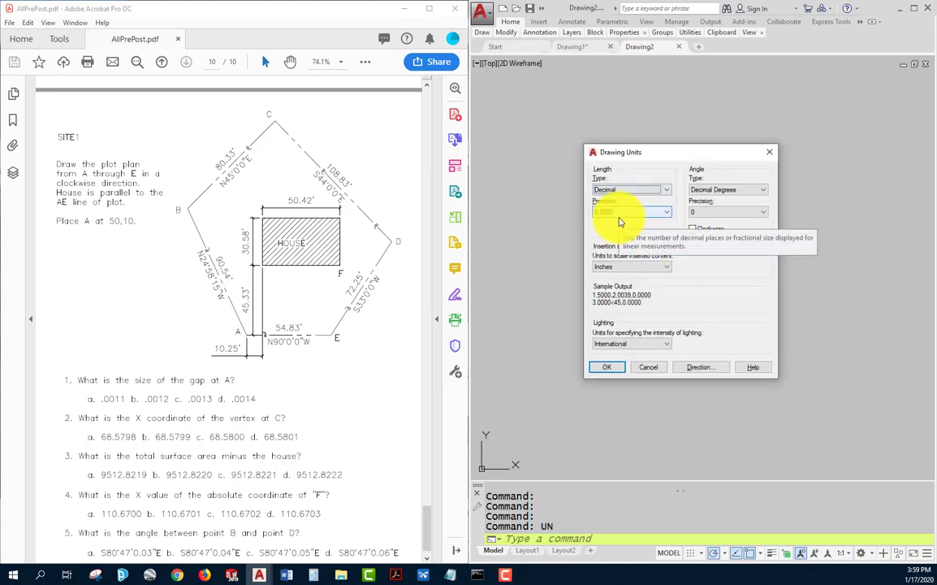
{"action": "left_click", "coordinate": [764, 191]}
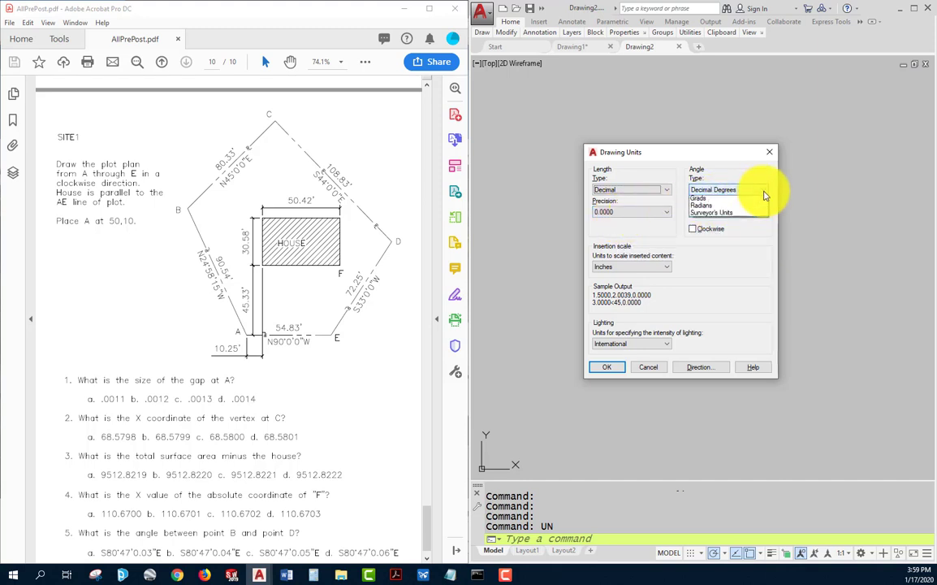
{"action": "left_click", "coordinate": [742, 230]}
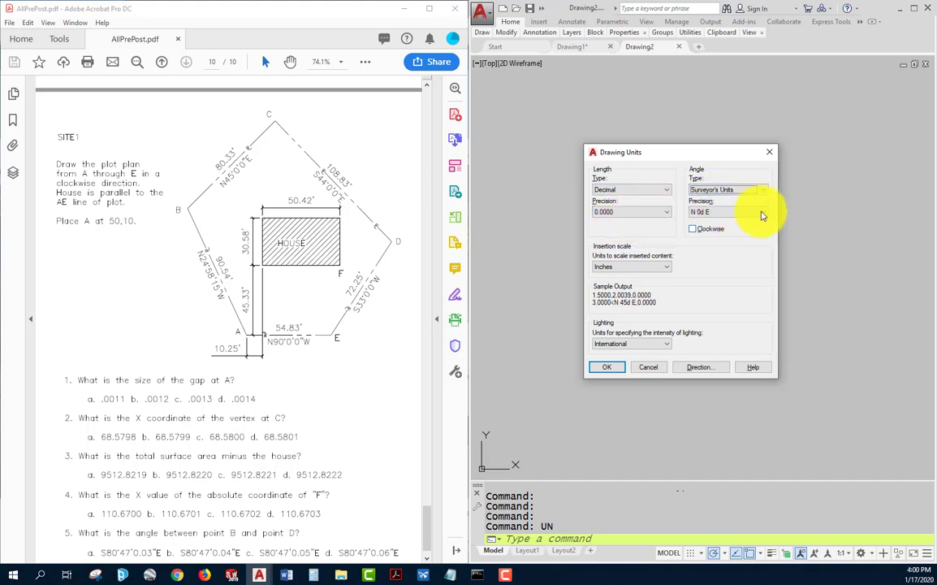
{"action": "left_click", "coordinate": [762, 213]}
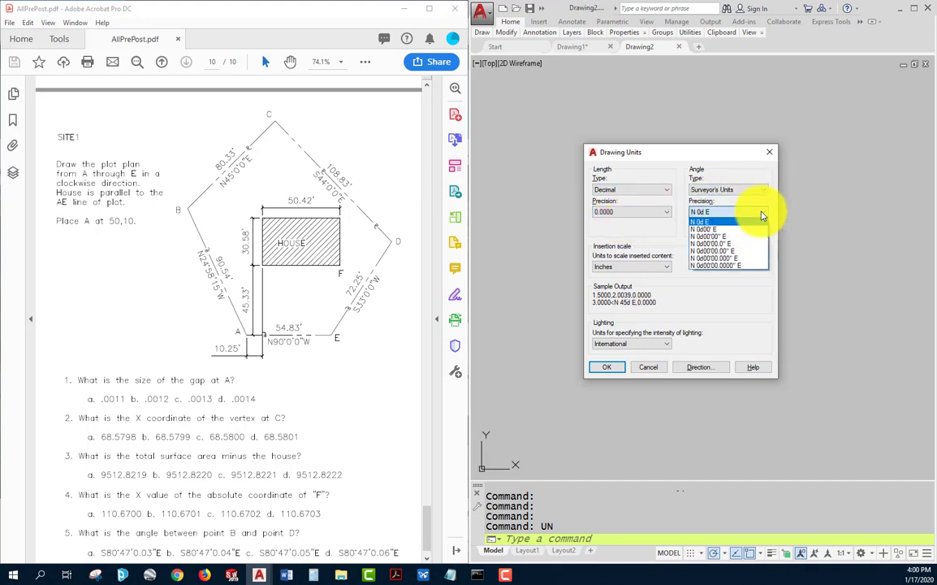
{"action": "left_click", "coordinate": [700, 238]}
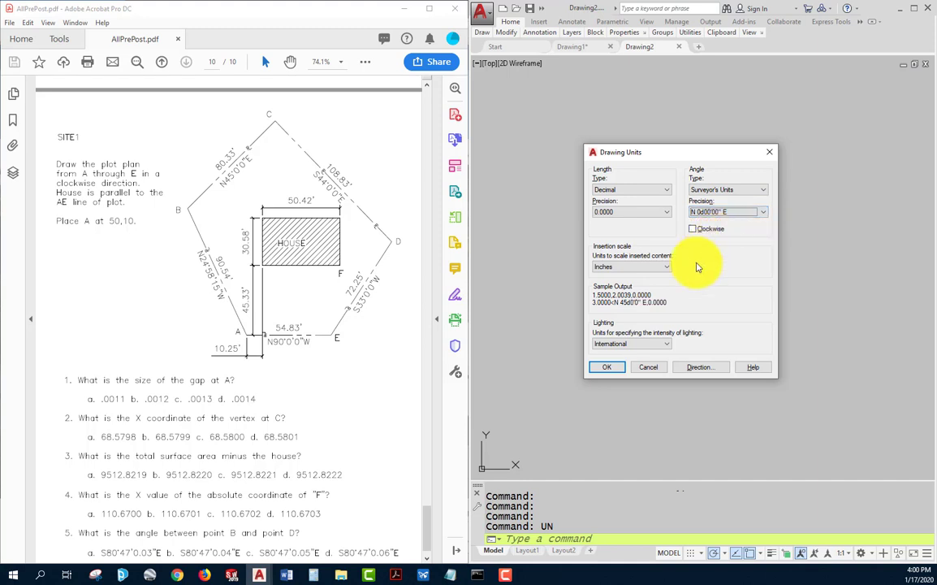
{"action": "left_click", "coordinate": [605, 370]}
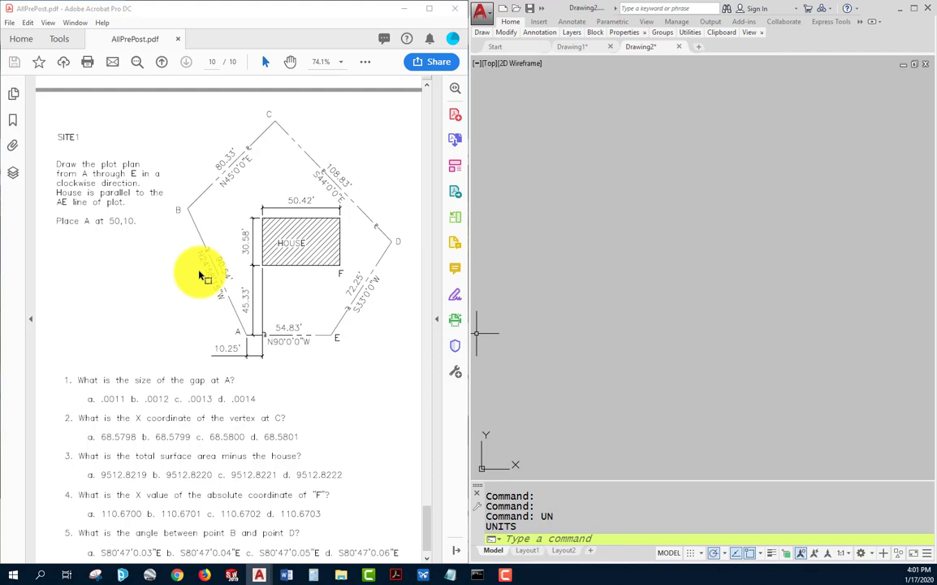
{"action": "key", "text": "Escape"}
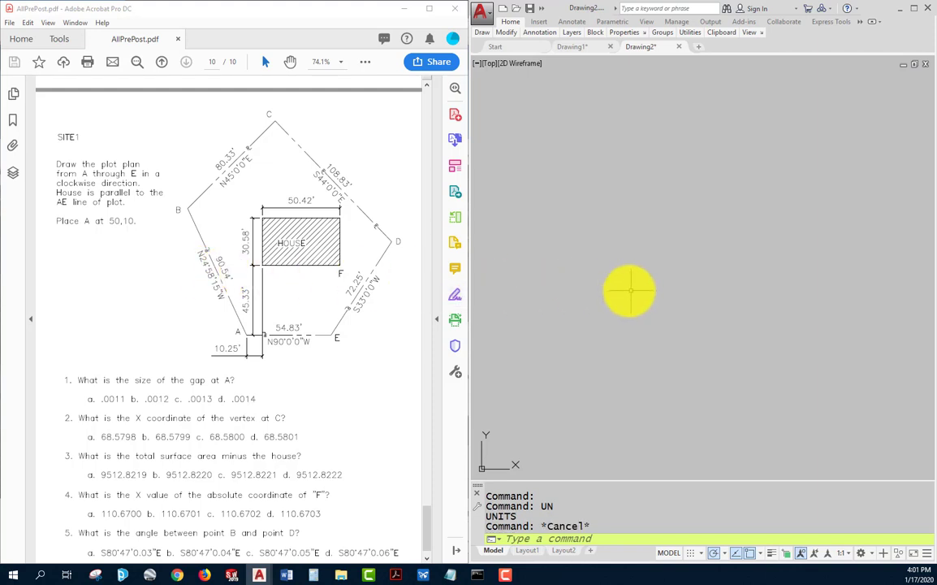
{"action": "type", "text": "pl"}
{"action": "key", "text": "Return"}
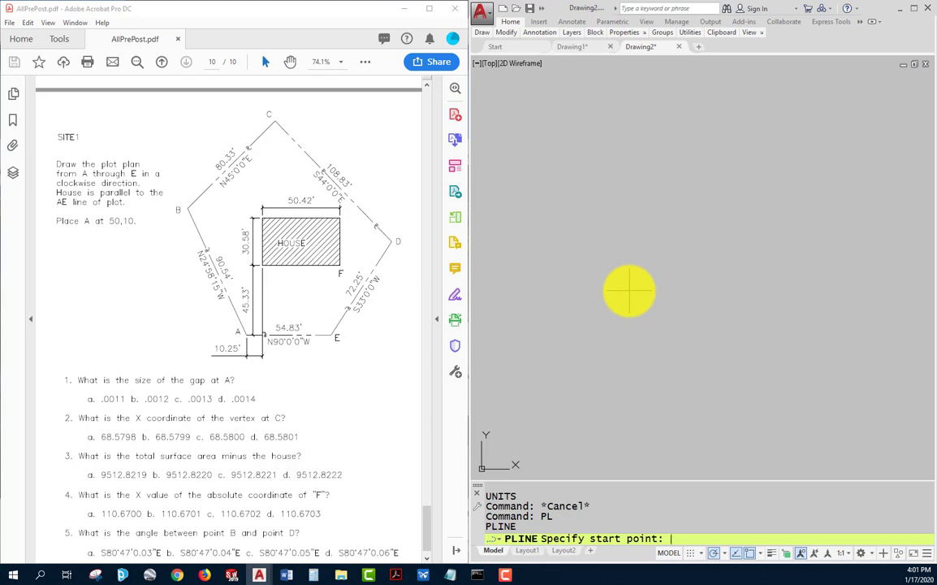
{"action": "type", "text": "50,10"}
{"action": "key", "text": "Return"}
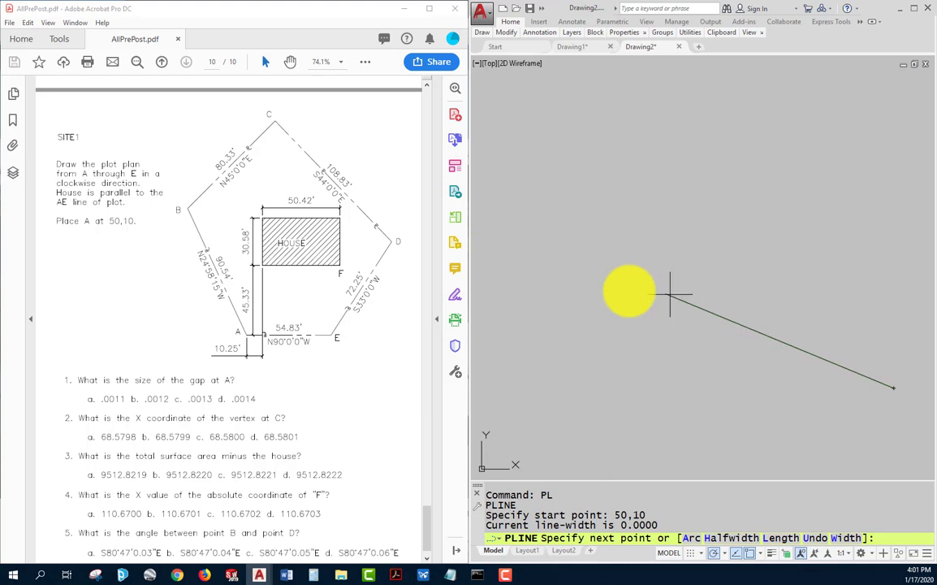
{"action": "middle_click_drag", "start_coordinate": [735, 315], "coordinate": [522, 312]}
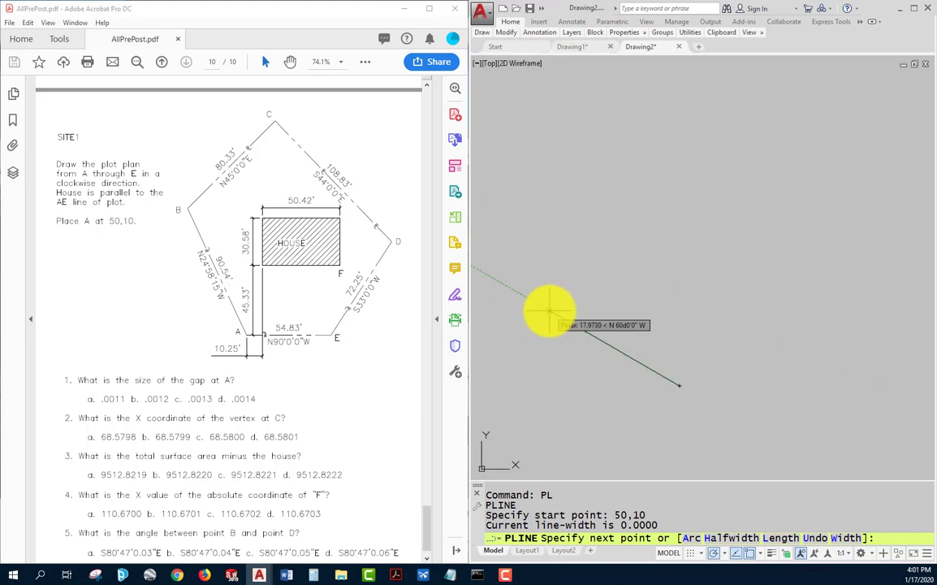
{"action": "type", "text": "@"}
{"action": "type", "text": "90.54<n24d"}
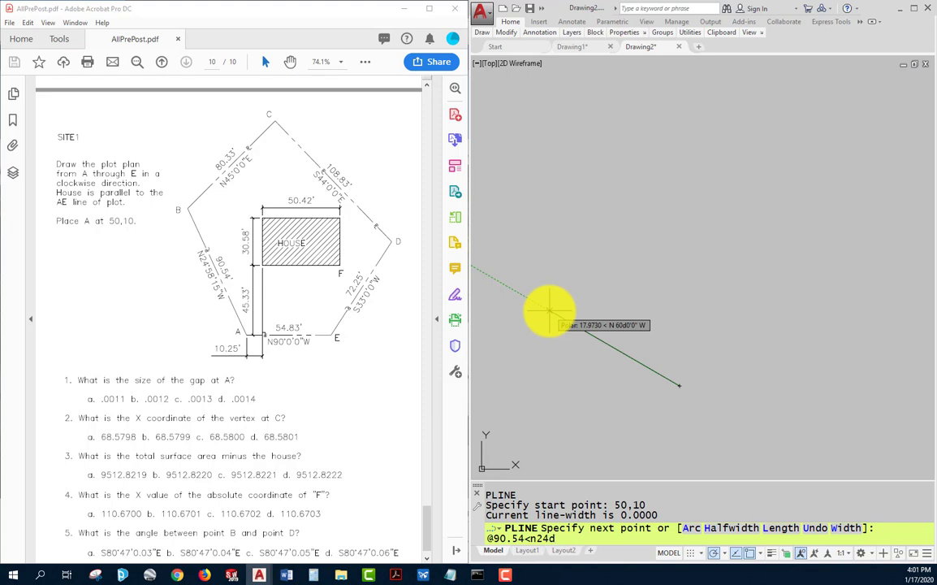
{"action": "type", "text": "3"}
{"action": "key", "text": "BackSpace"}
{"action": "type", "text": "58'15\"W"}
{"action": "key", "text": "Return"}
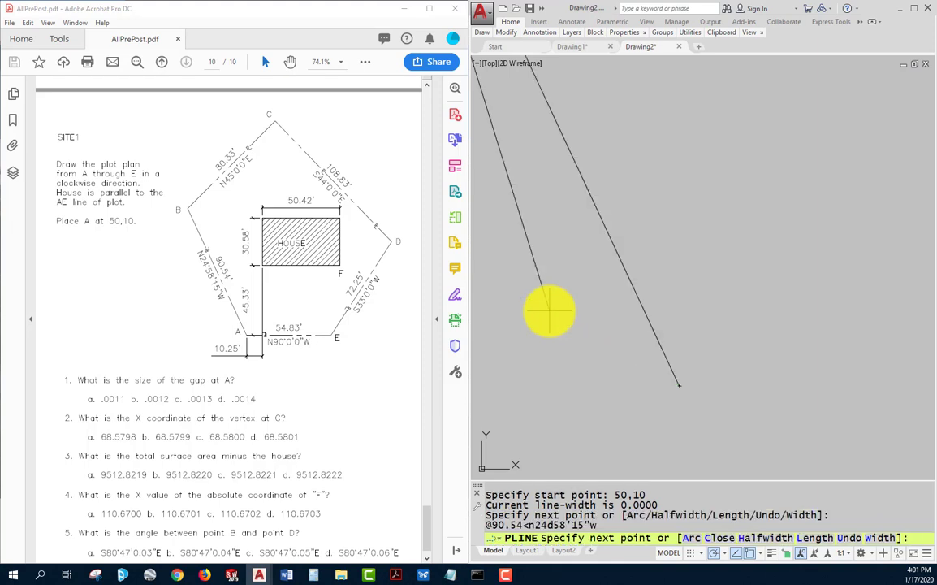
- End the polyline with a freehand segment running back from B, and erase the whole polyline
{"action": "scroll", "coordinate": [589, 302], "scroll_direction": "down", "scroll_amount": 3}
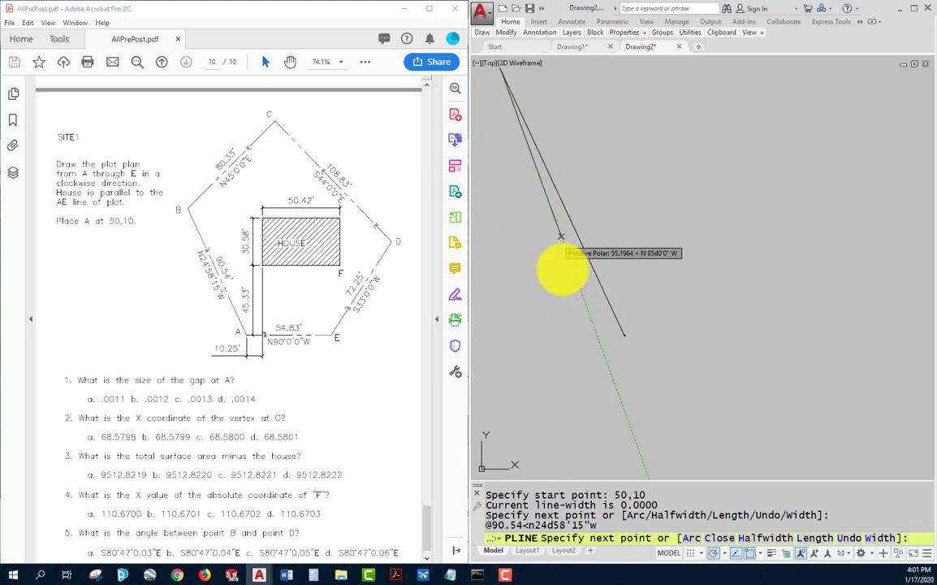
{"action": "middle_click", "coordinate": [561, 261]}
{"action": "middle_click", "coordinate": [562, 261]}
{"action": "left_click", "coordinate": [561, 262]}
{"action": "key", "text": "Escape"}
{"action": "key", "text": "Escape"}
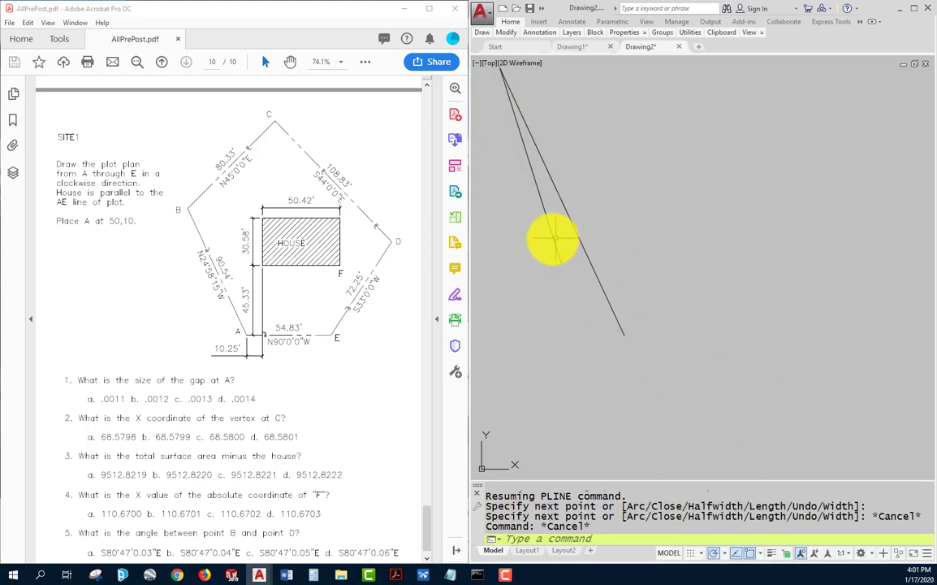
{"action": "left_click", "coordinate": [553, 240]}
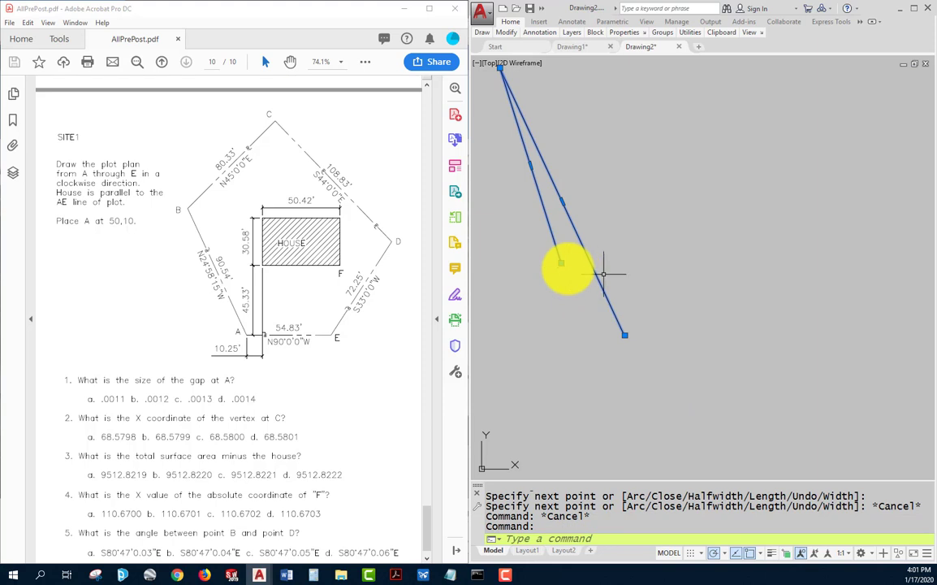
{"action": "key", "text": "Delete"}
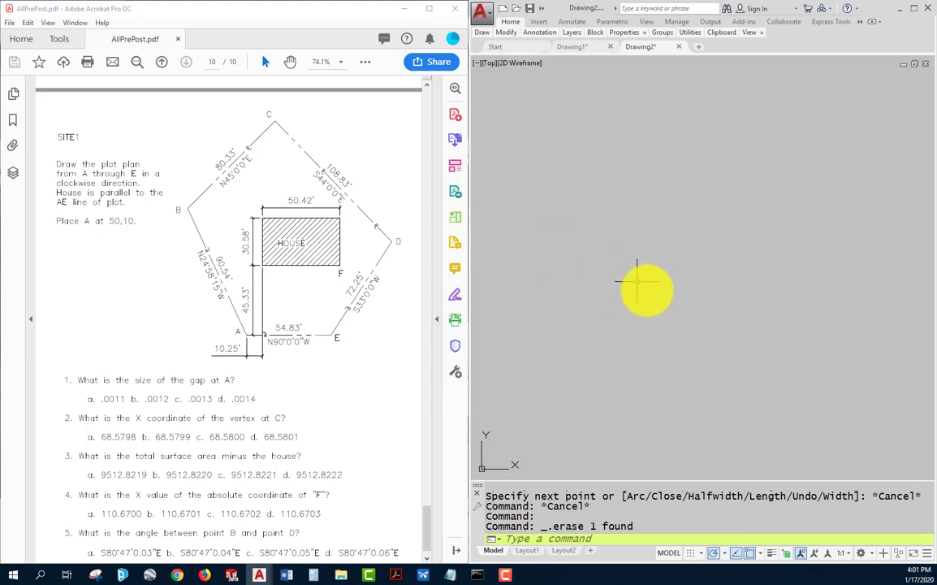
- Set the model space limits from 0,0 to 200,100 and fit the view to them
{"action": "scroll", "coordinate": [638, 283], "scroll_direction": "down", "scroll_amount": 3}
{"action": "type", "text": "limits"}
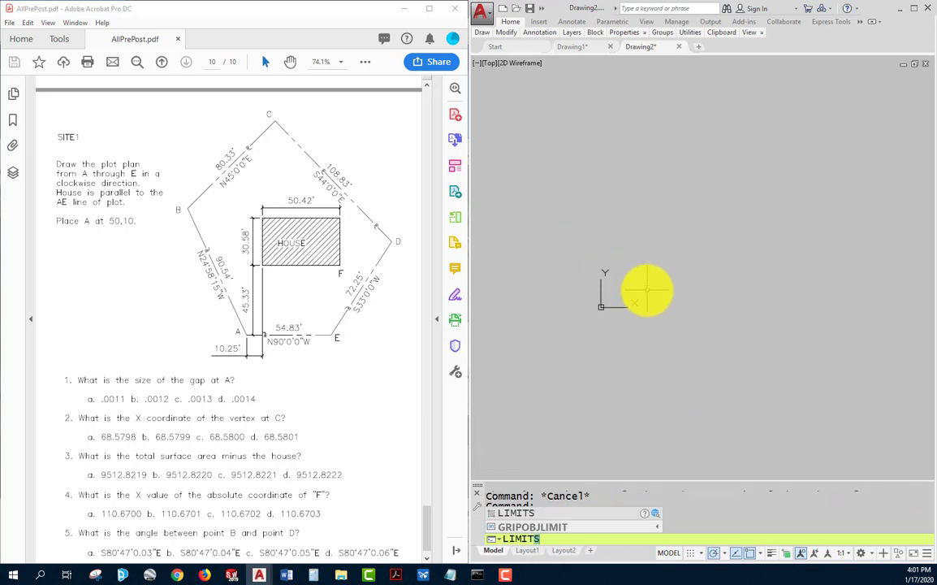
{"action": "key", "text": "Return"}
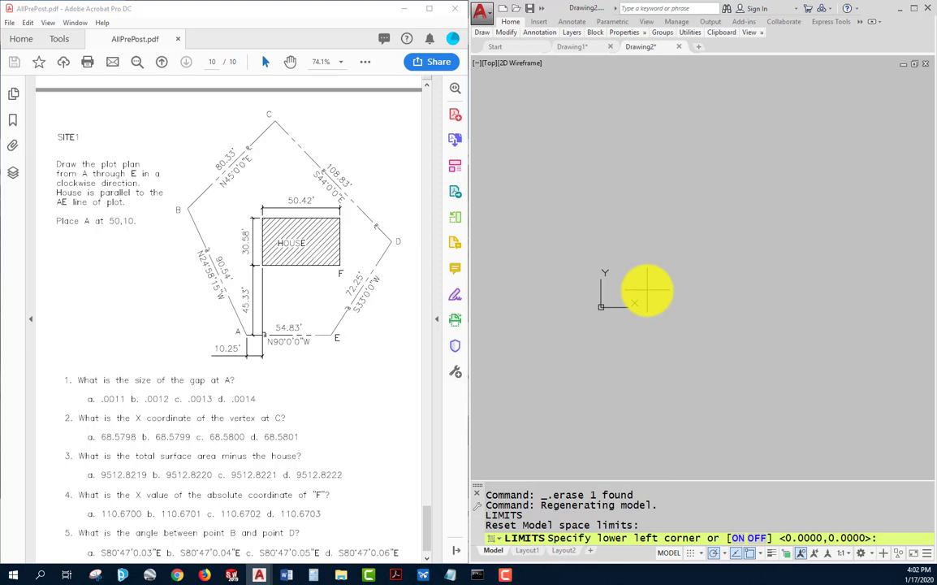
{"action": "key", "text": "Return"}
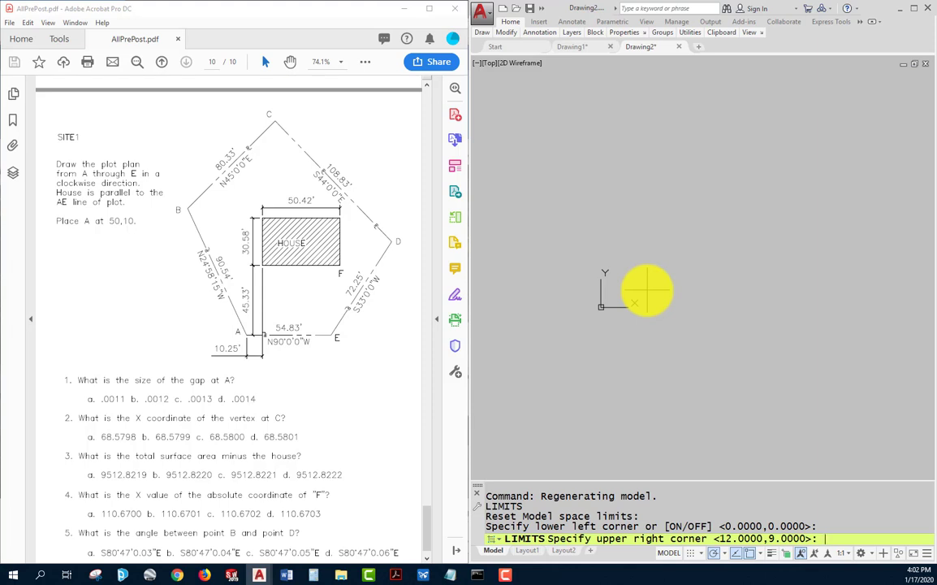
{"action": "type", "text": "100"}
{"action": "key", "text": "BackSpace"}
{"action": "key", "text": "BackSpace"}
{"action": "key", "text": "BackSpace"}
{"action": "type", "text": "200,100"}
{"action": "key", "text": "Return"}
{"action": "type", "text": "Z"}
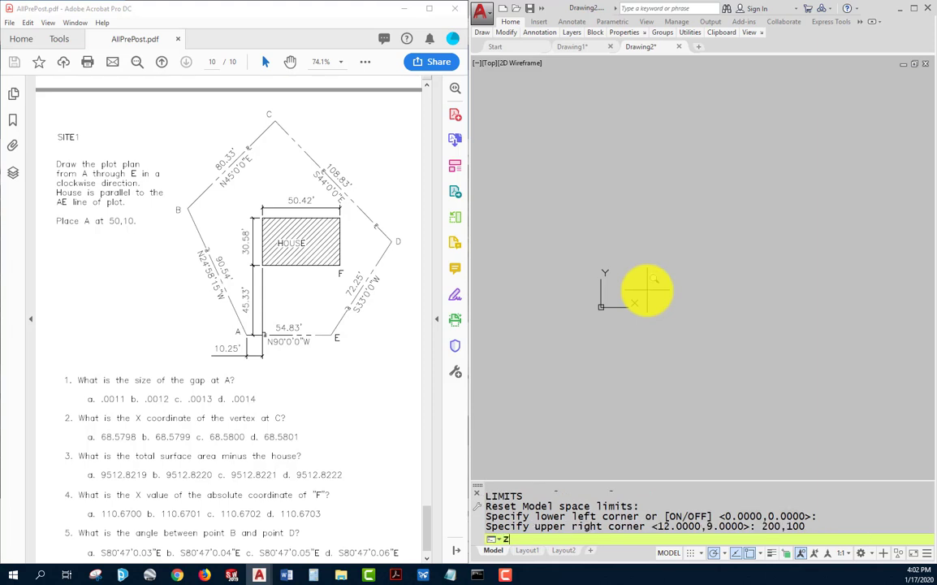
{"action": "key", "text": "Return"}
{"action": "type", "text": "a"}
{"action": "key", "text": "Return"}
{"action": "type", "text": "PL"}
{"action": "key", "text": "Return"}
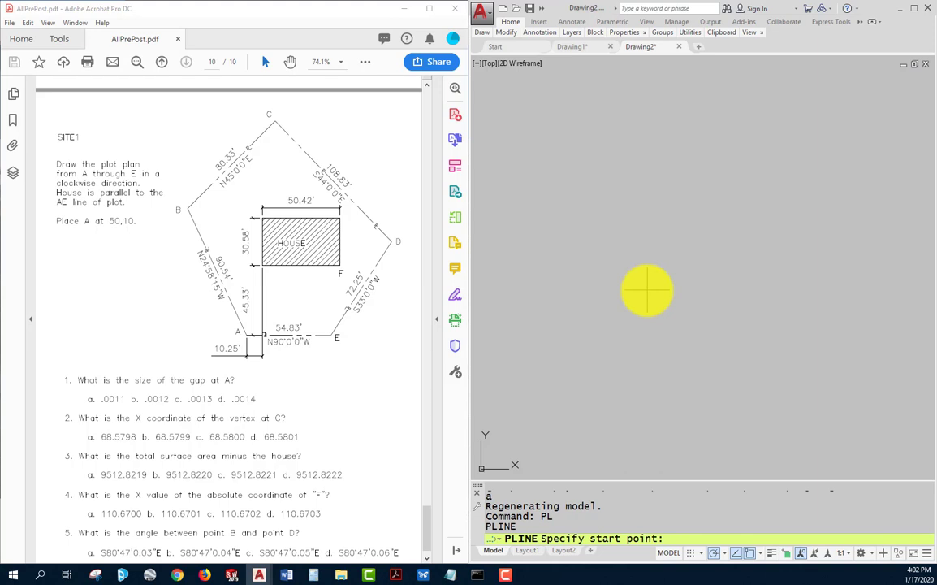
{"action": "type", "text": "50,10"}
{"action": "key", "text": "Return"}
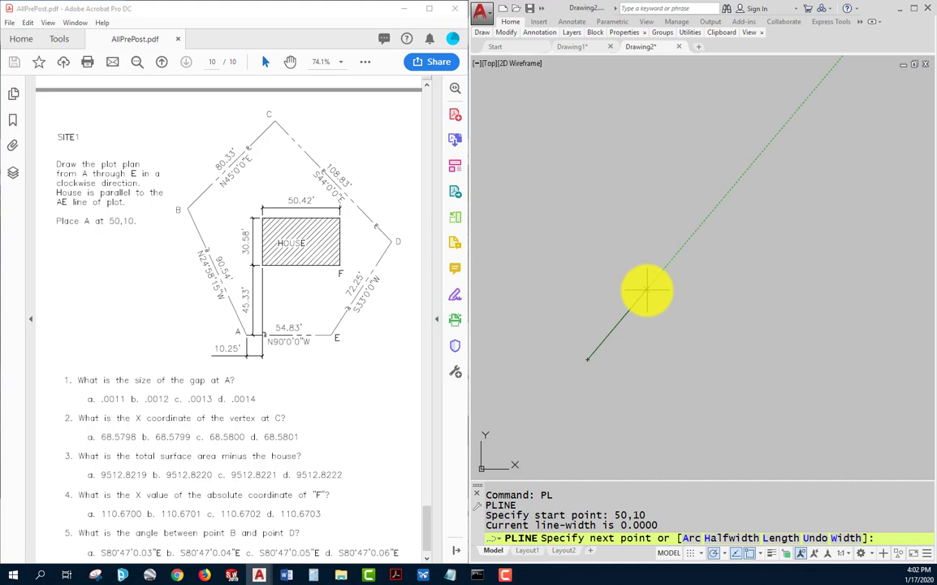
{"action": "type", "text": "@"}
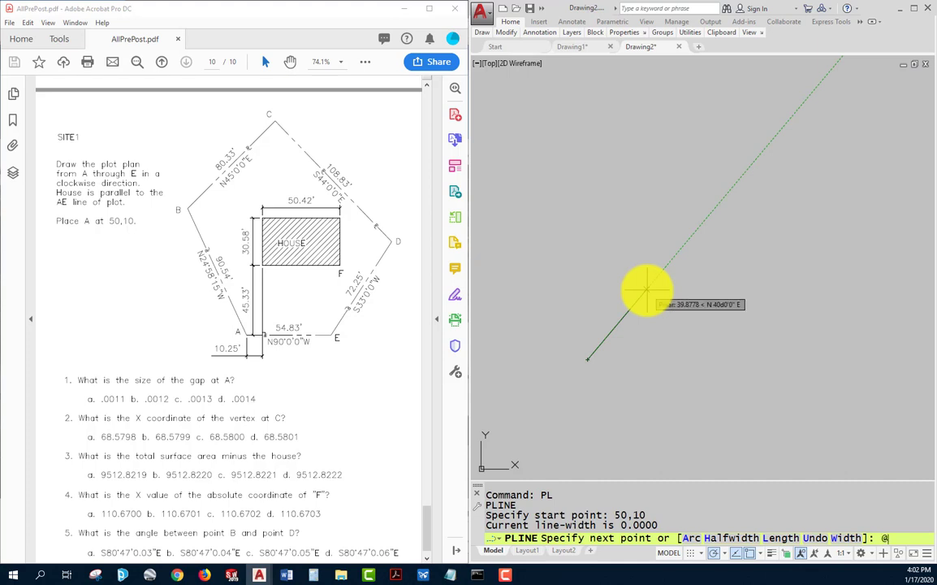
{"action": "type", "text": "90.54<n24d5"}
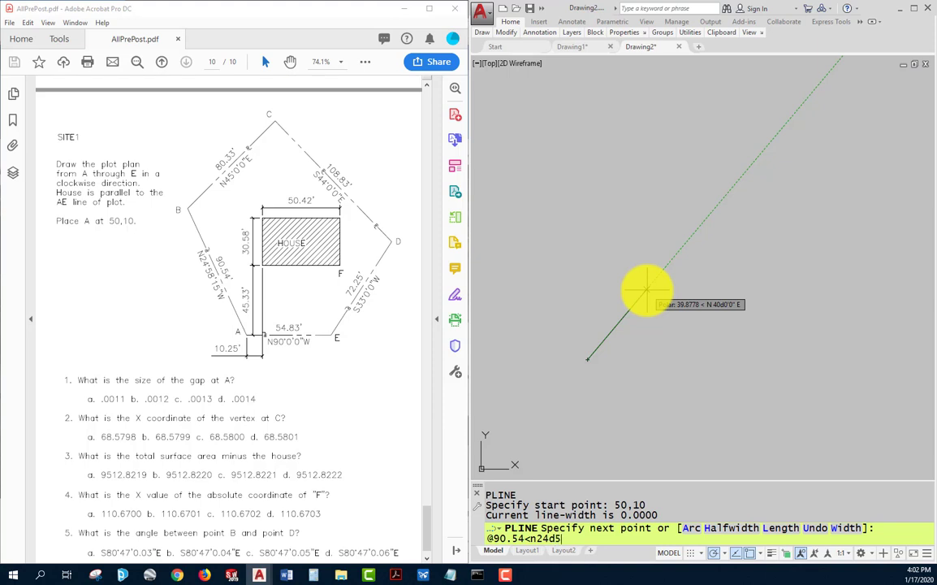
{"action": "type", "text": "8'15\"w"}
{"action": "key", "text": "Return"}
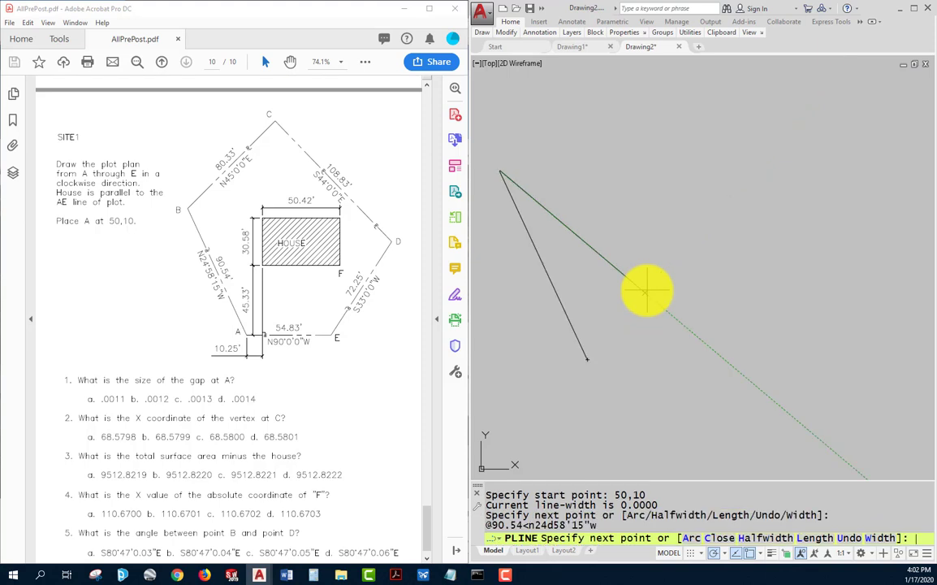
{"action": "type", "text": "@"}
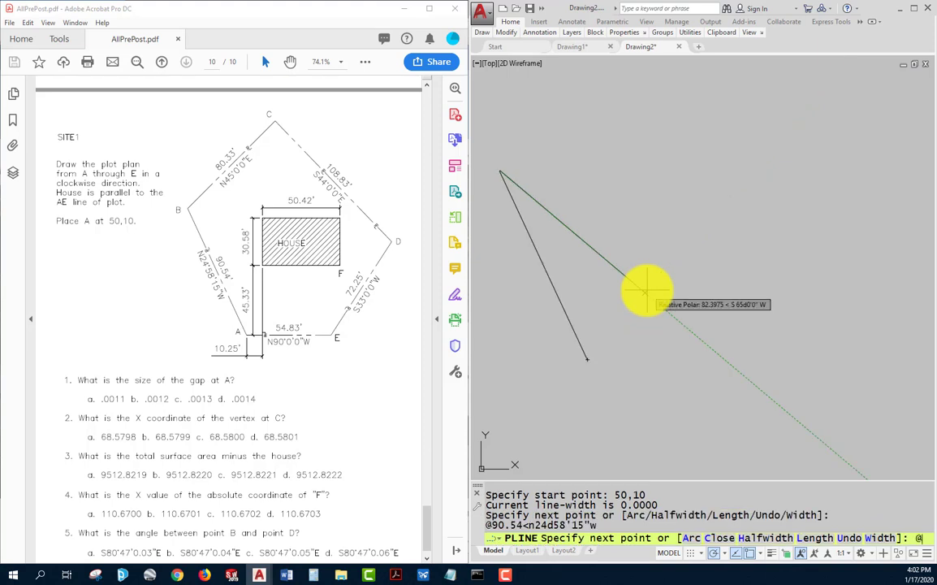
{"action": "type", "text": "80"}
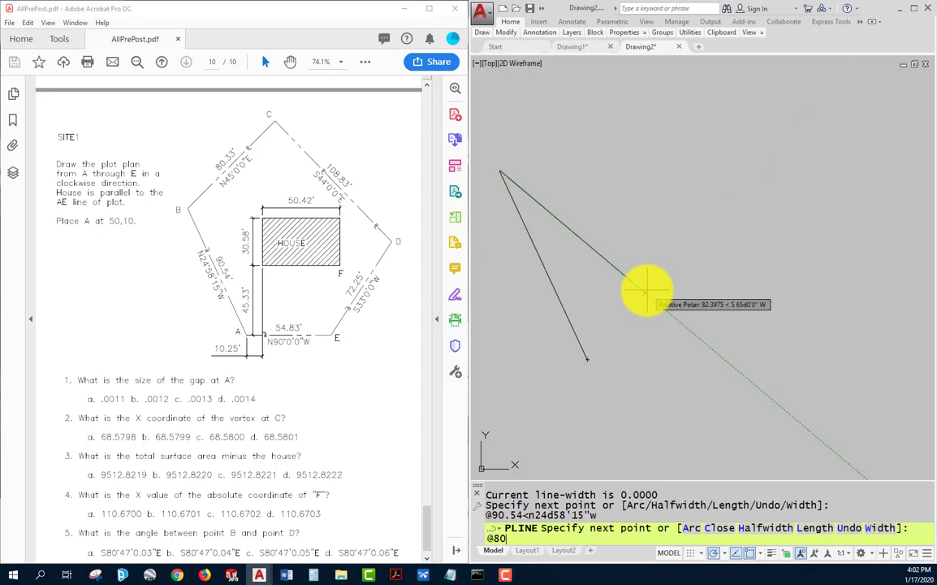
{"action": "type", "text": ".33<n45de"}
{"action": "key", "text": "Return"}
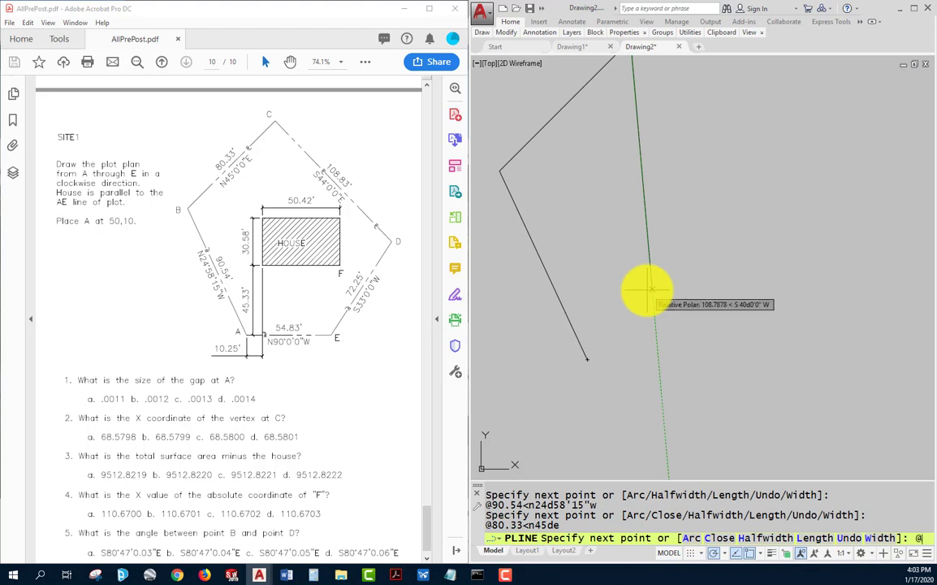
{"action": "type", "text": "@108."}
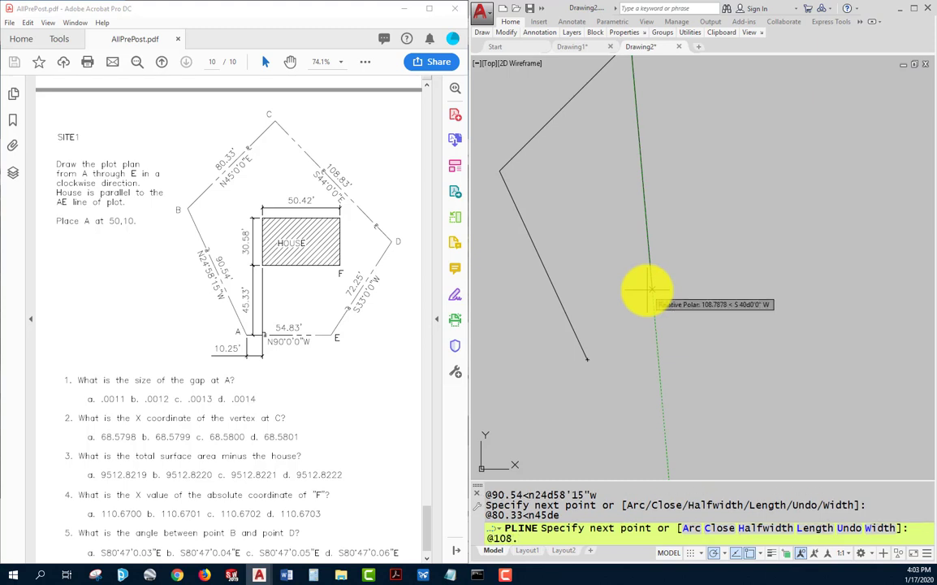
{"action": "type", "text": "83<44d0'0\"e"}
{"action": "key", "text": "Return"}
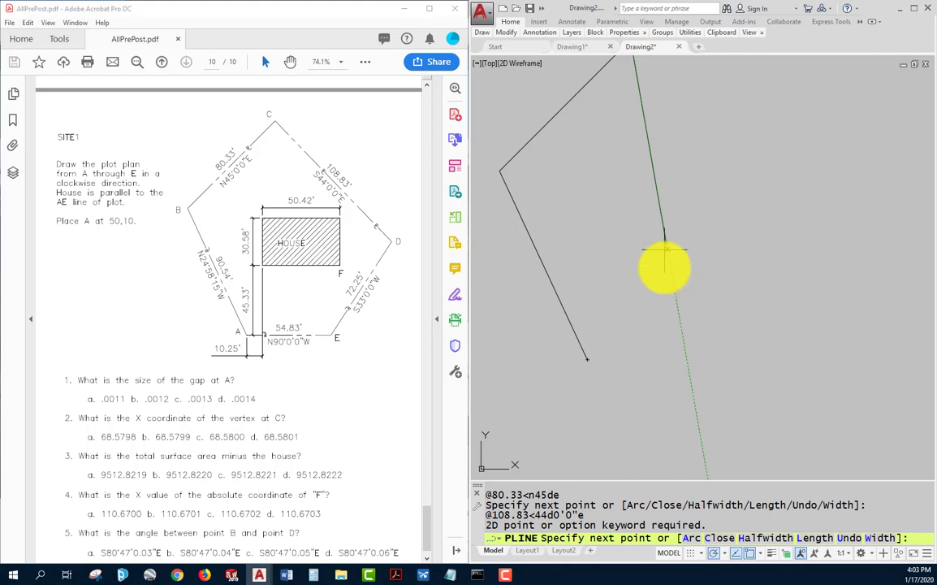
{"action": "middle_click_drag", "start_coordinate": [687, 220], "coordinate": [690, 279]}
{"action": "type", "text": "@"}
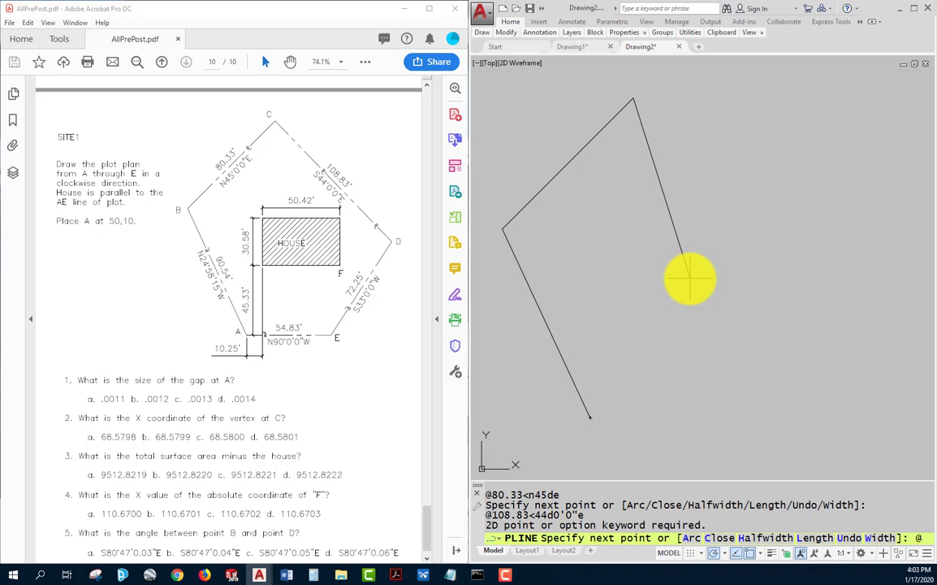
{"action": "type", "text": "108"}
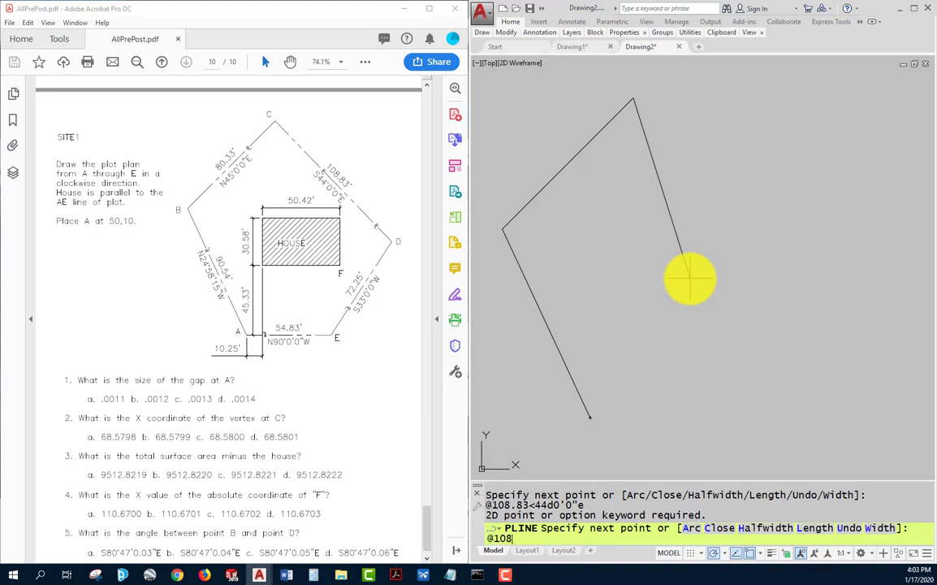
{"action": "type", "text": ".8"}
{"action": "type", "text": "<s44de"}
{"action": "key", "text": "Return"}
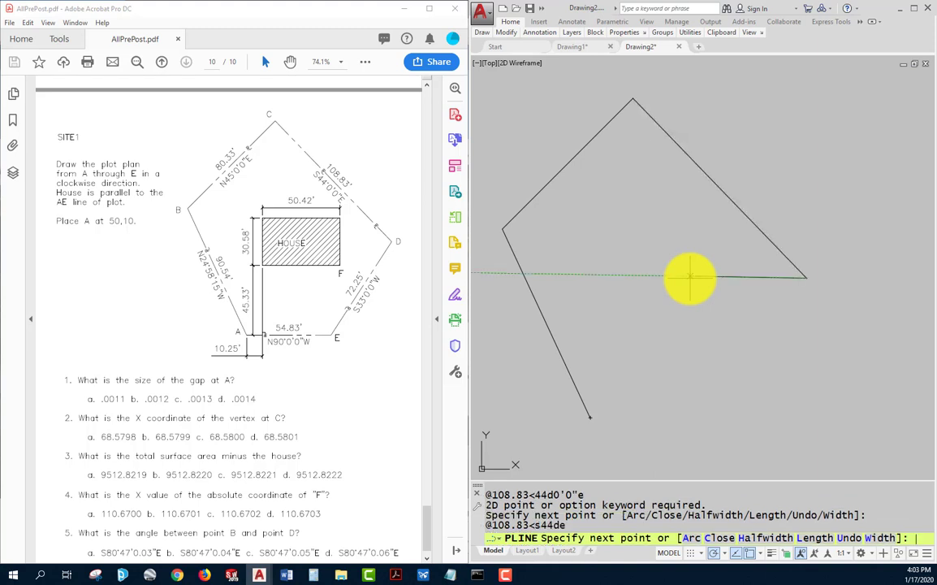
{"action": "type", "text": "@"}
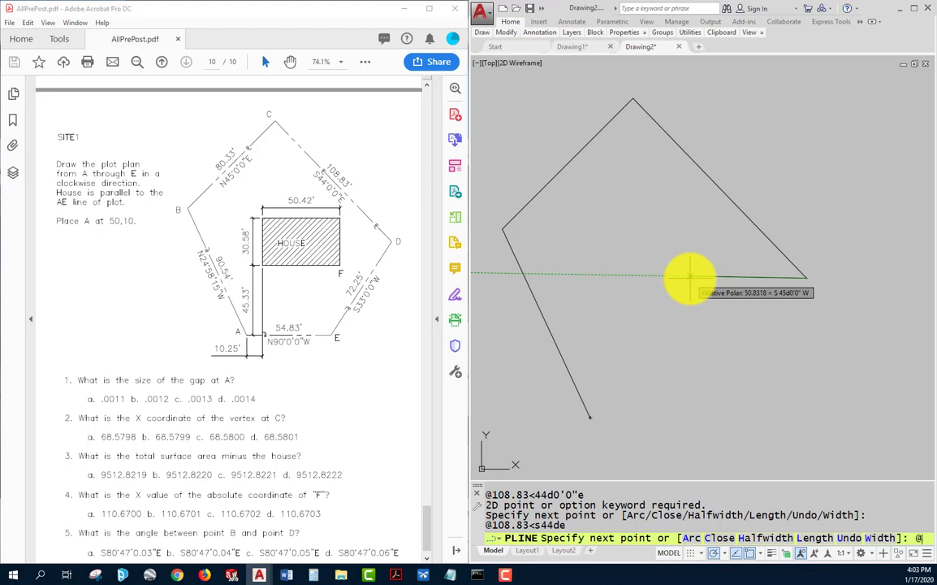
{"action": "type", "text": "72"}
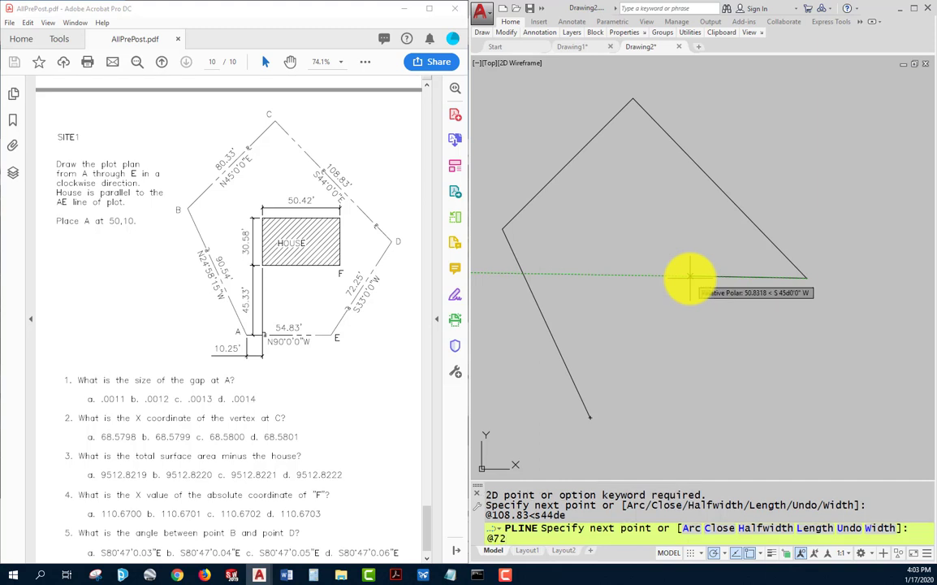
{"action": "type", "text": ".25<s33dw"}
{"action": "key", "text": "Return"}
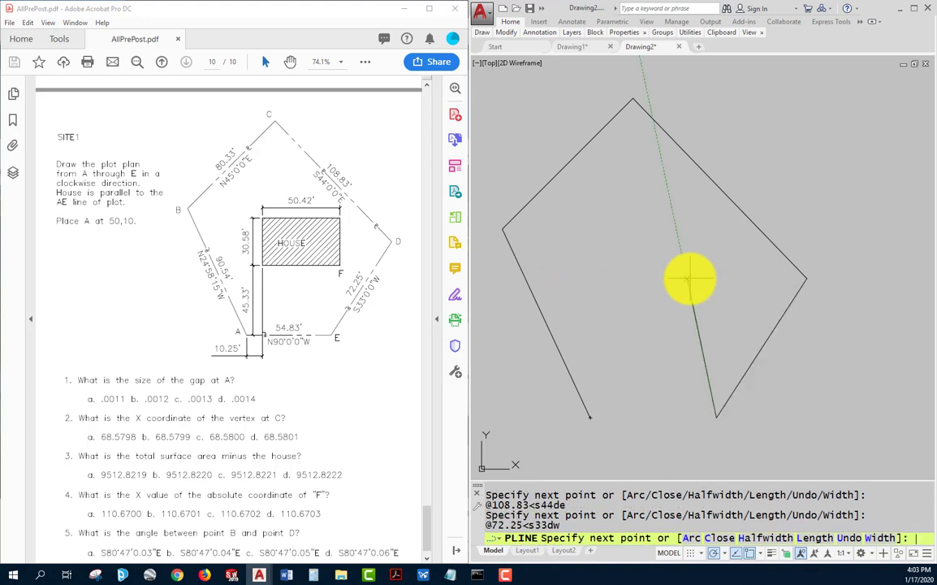
{"action": "type", "text": "@"}
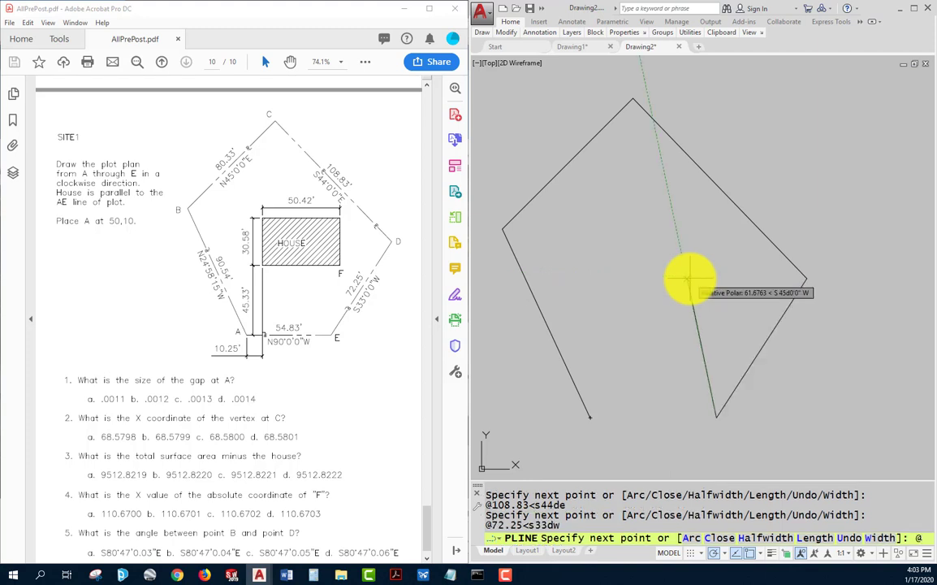
{"action": "type", "text": "54.83"}
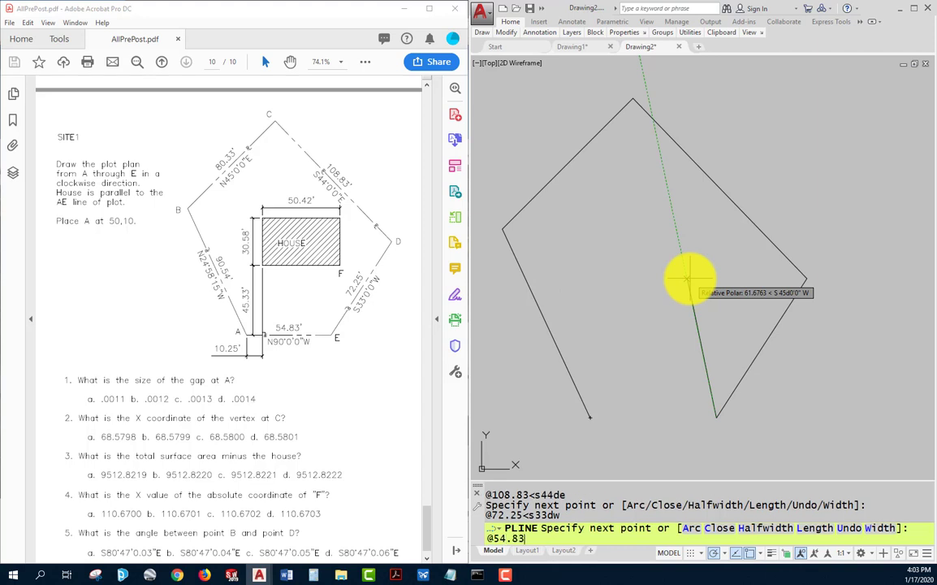
{"action": "type", "text": "<"}
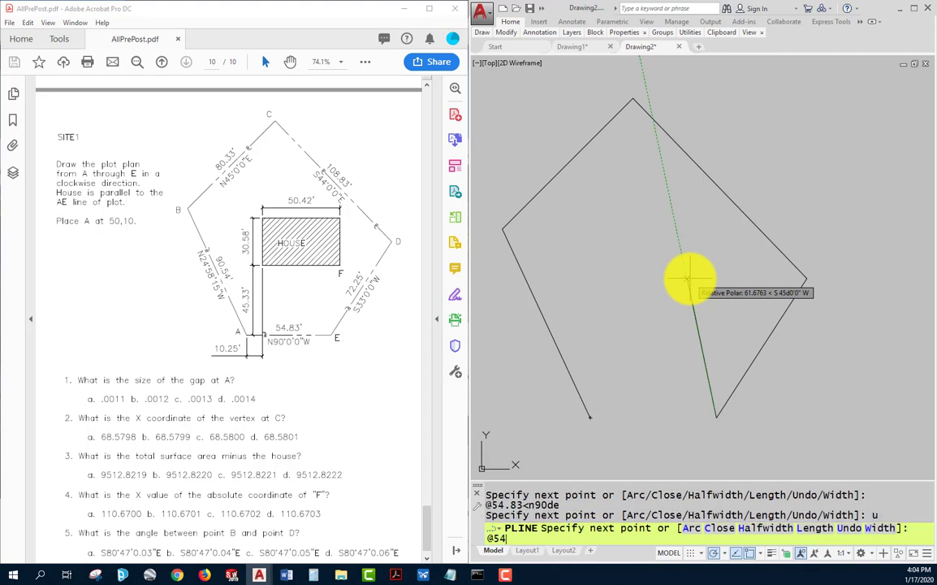
{"action": "type", "text": ".83"}
{"action": "type", "text": "<n90dW"}
{"action": "key", "text": "Return"}
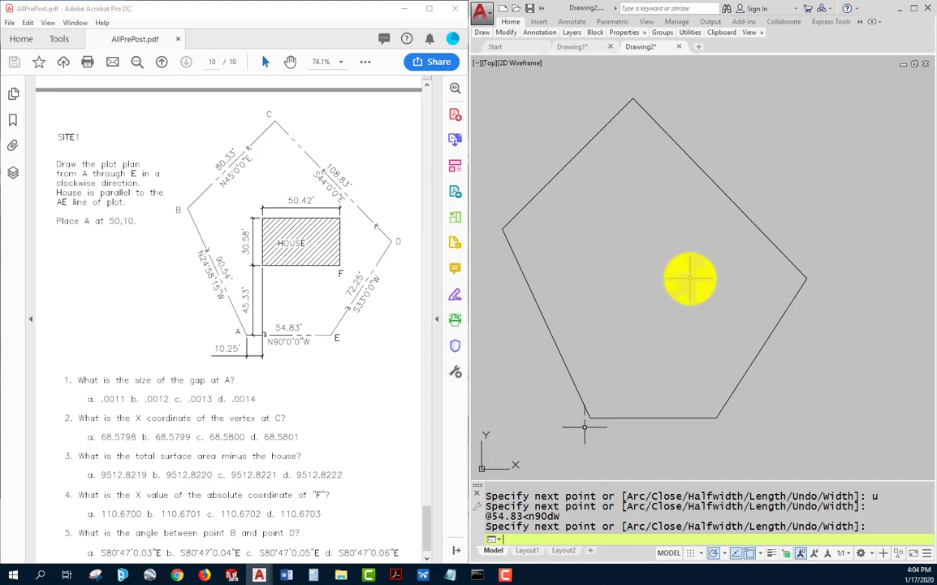
{"action": "key", "text": "Return"}
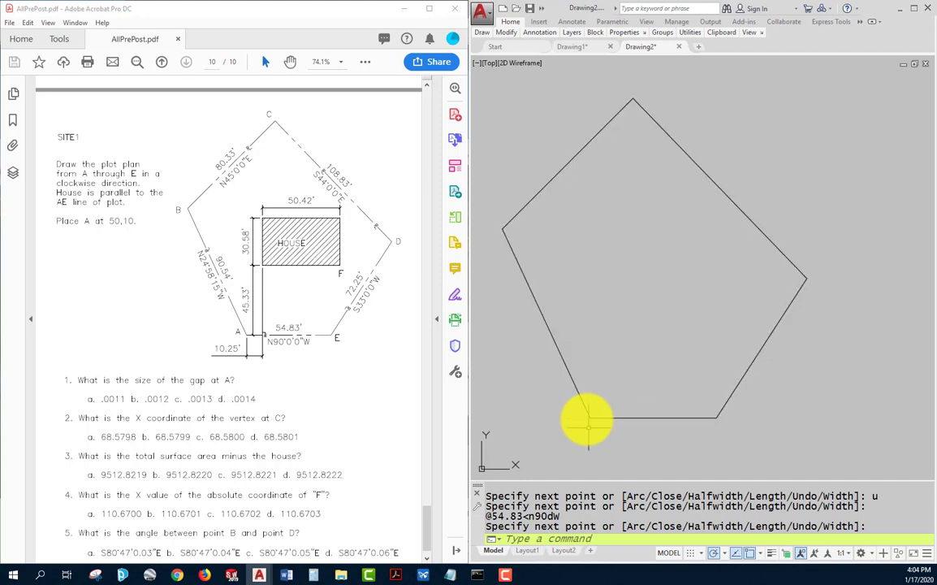
- Examine corner A of the plot closely enough to tell the polyline's start and end points apart
{"action": "type", "text": "z"}
{"action": "key", "text": "Return"}
{"action": "left_click", "coordinate": [590, 418]}
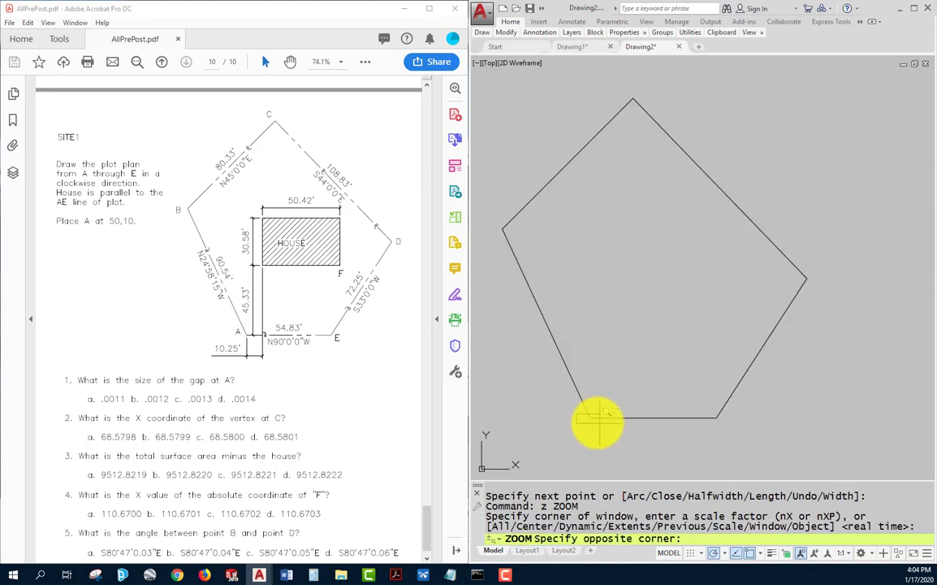
{"action": "scroll", "coordinate": [599, 421], "scroll_direction": "up", "scroll_amount": 2}
{"action": "key", "text": "Return"}
{"action": "left_click", "coordinate": [702, 231]}
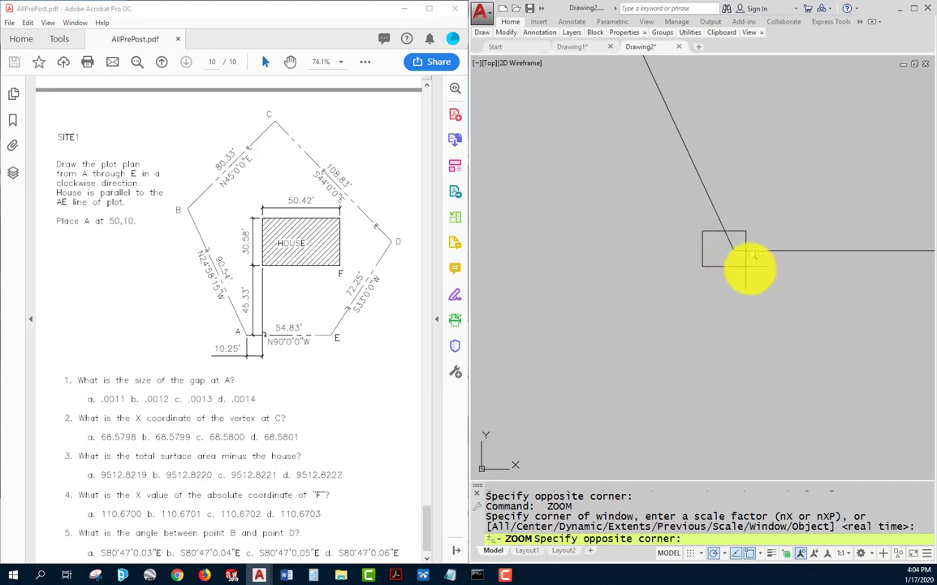
{"action": "left_click", "coordinate": [770, 279]}
{"action": "key", "text": "Return"}
{"action": "left_click", "coordinate": [673, 210]}
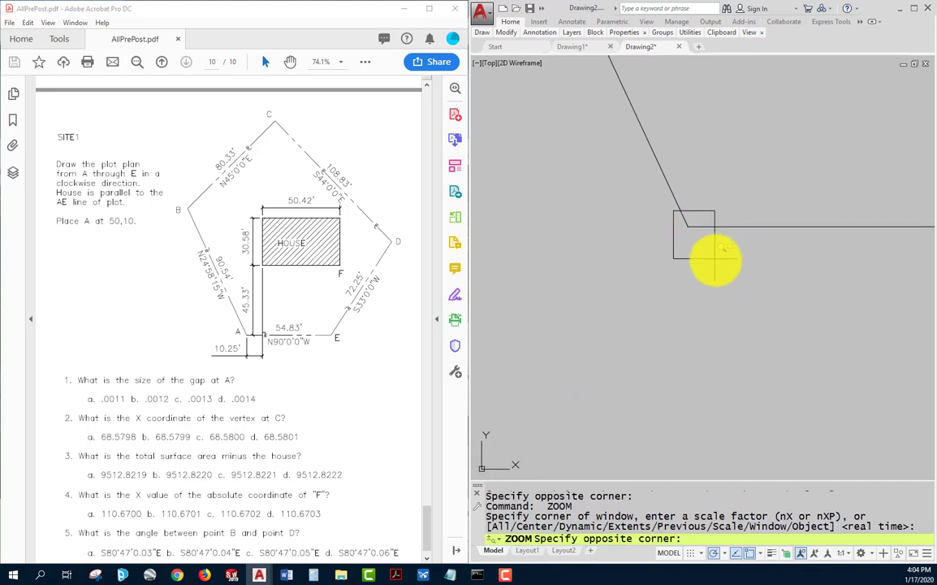
{"action": "left_click", "coordinate": [723, 252]}
{"action": "key", "text": "Return"}
{"action": "left_click", "coordinate": [627, 167]}
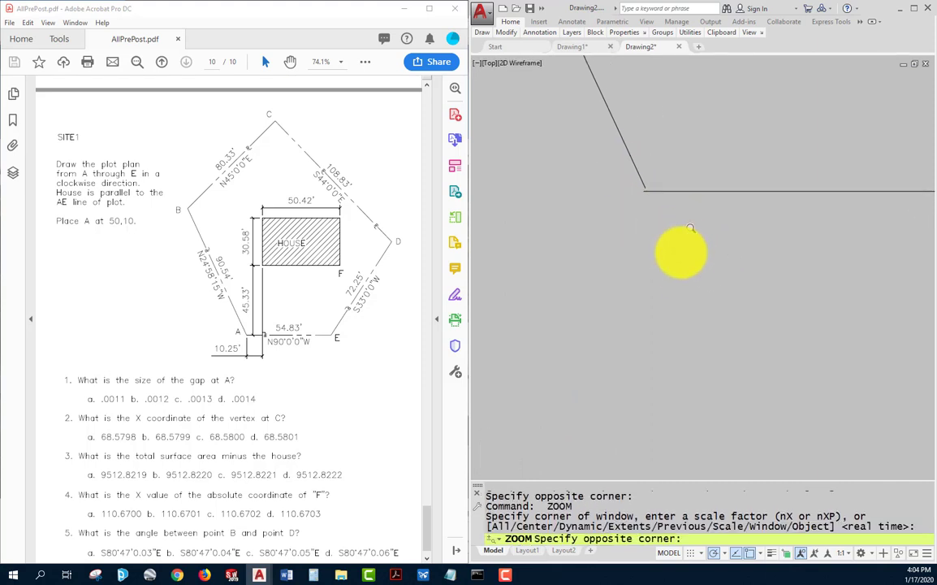
{"action": "left_click", "coordinate": [683, 252]}
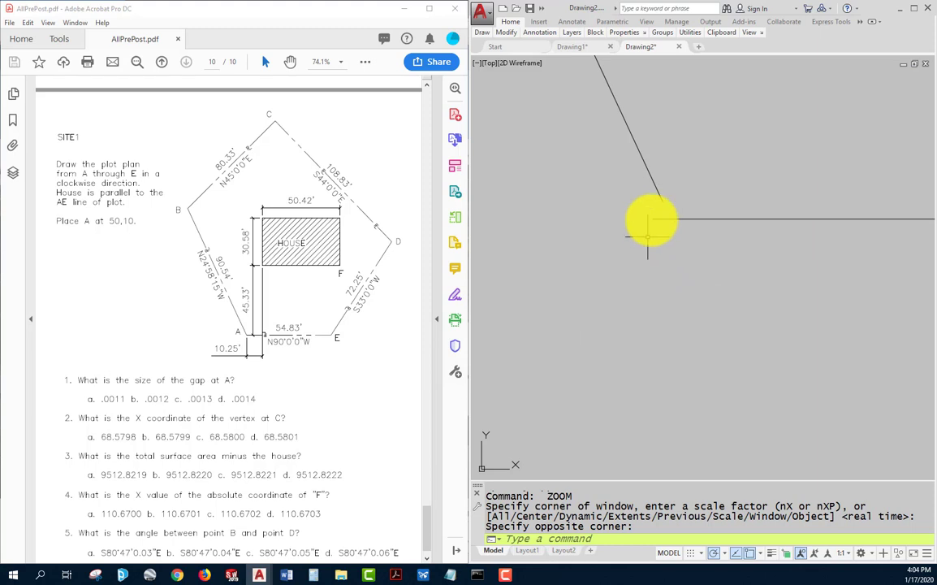
- Draw a line across the gap at A between the polyline's two endpoints, and erase it
{"action": "type", "text": "l"}
{"action": "key", "text": "Return"}
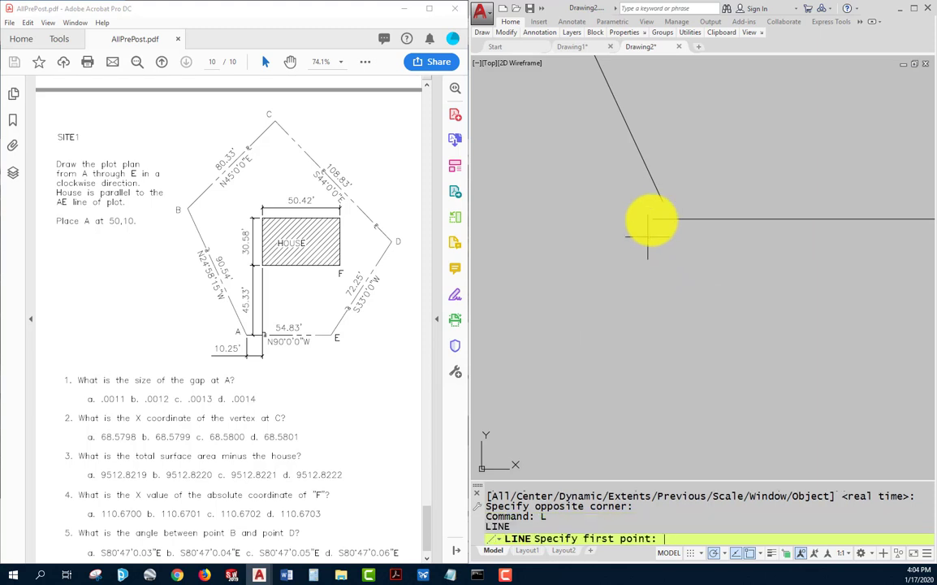
{"action": "left_click", "coordinate": [654, 218]}
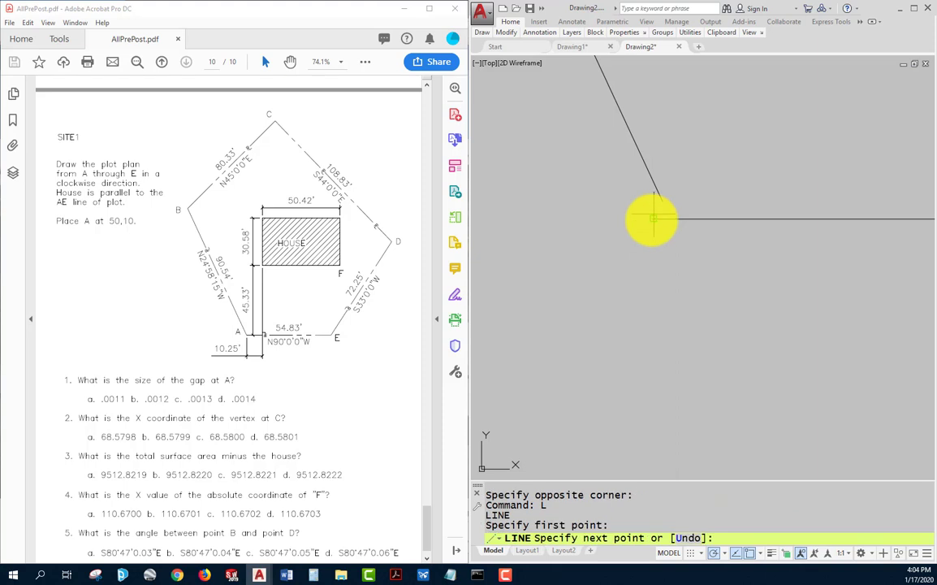
{"action": "left_click", "coordinate": [662, 201]}
{"action": "key", "text": "Escape"}
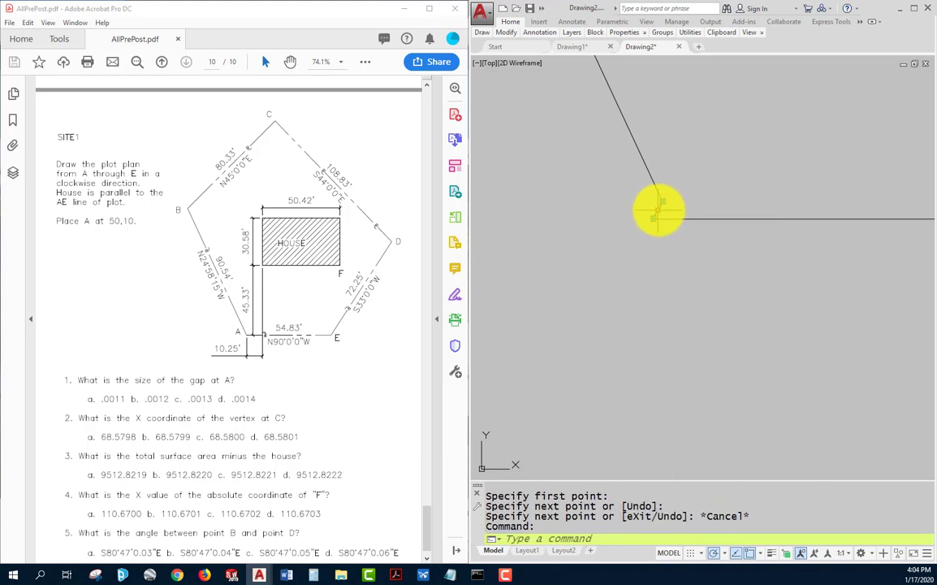
{"action": "key", "text": "Delete"}
- Measure the distance between the polyline's two endpoints at the gap at A
{"action": "type", "text": "DI"}
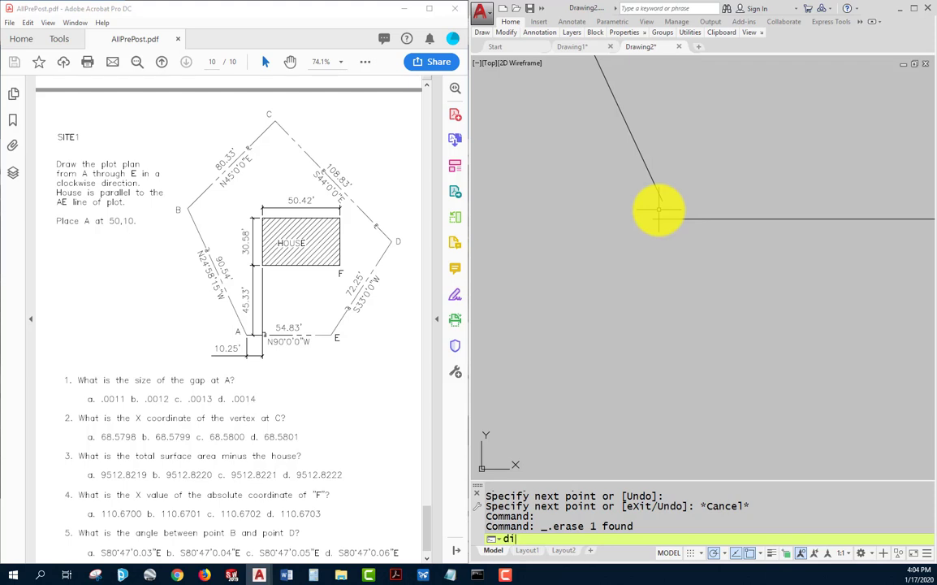
{"action": "key", "text": "Return"}
{"action": "left_click", "coordinate": [652, 217]}
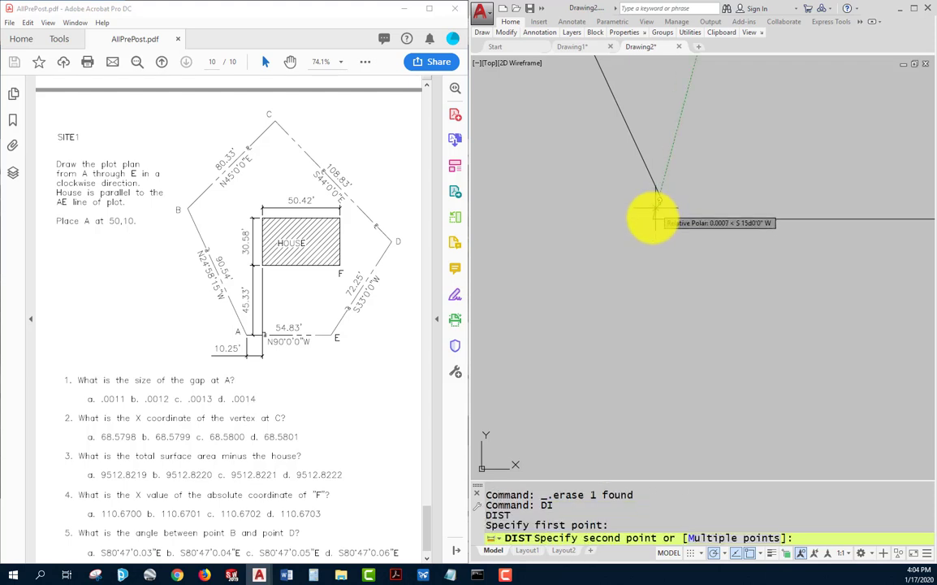
{"action": "left_click", "coordinate": [661, 203]}
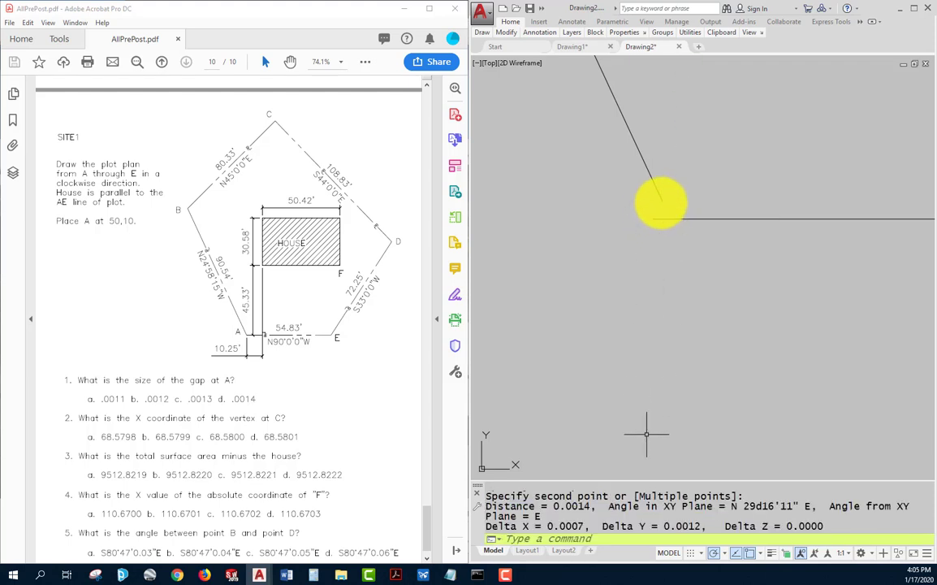